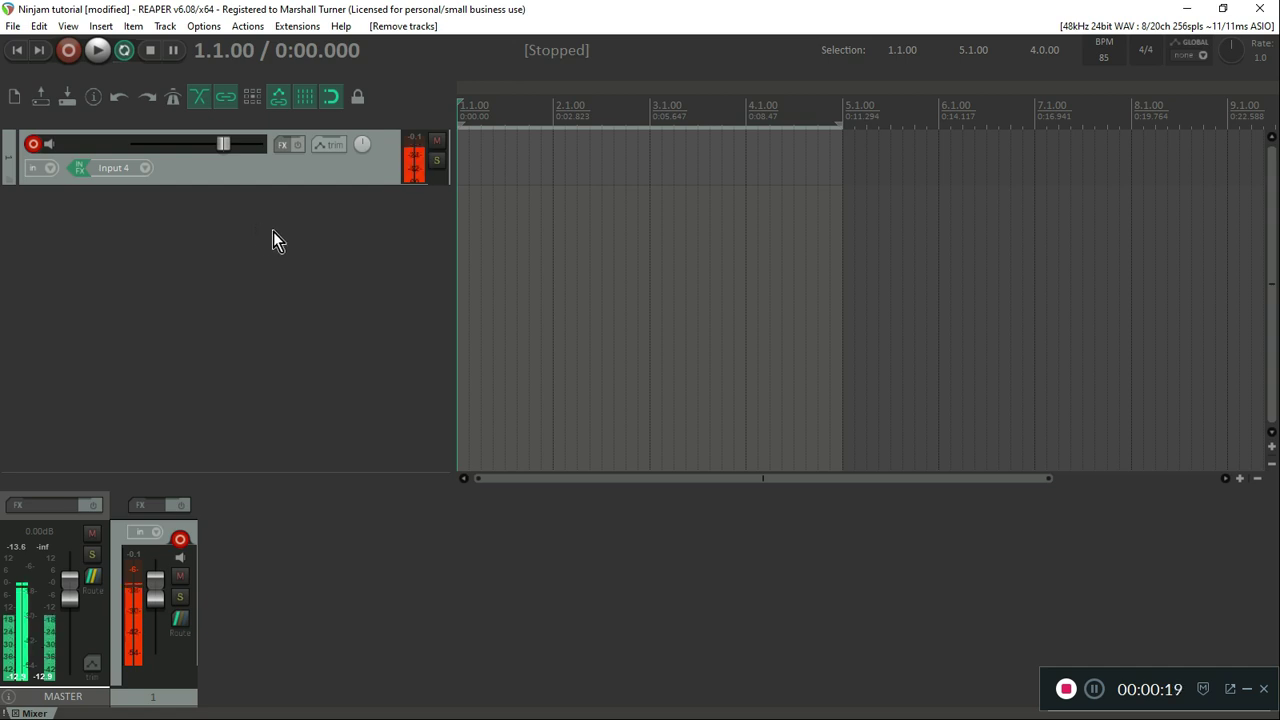
- Switch to Chrome and search Google for "ninjam"
click(1222, 8)
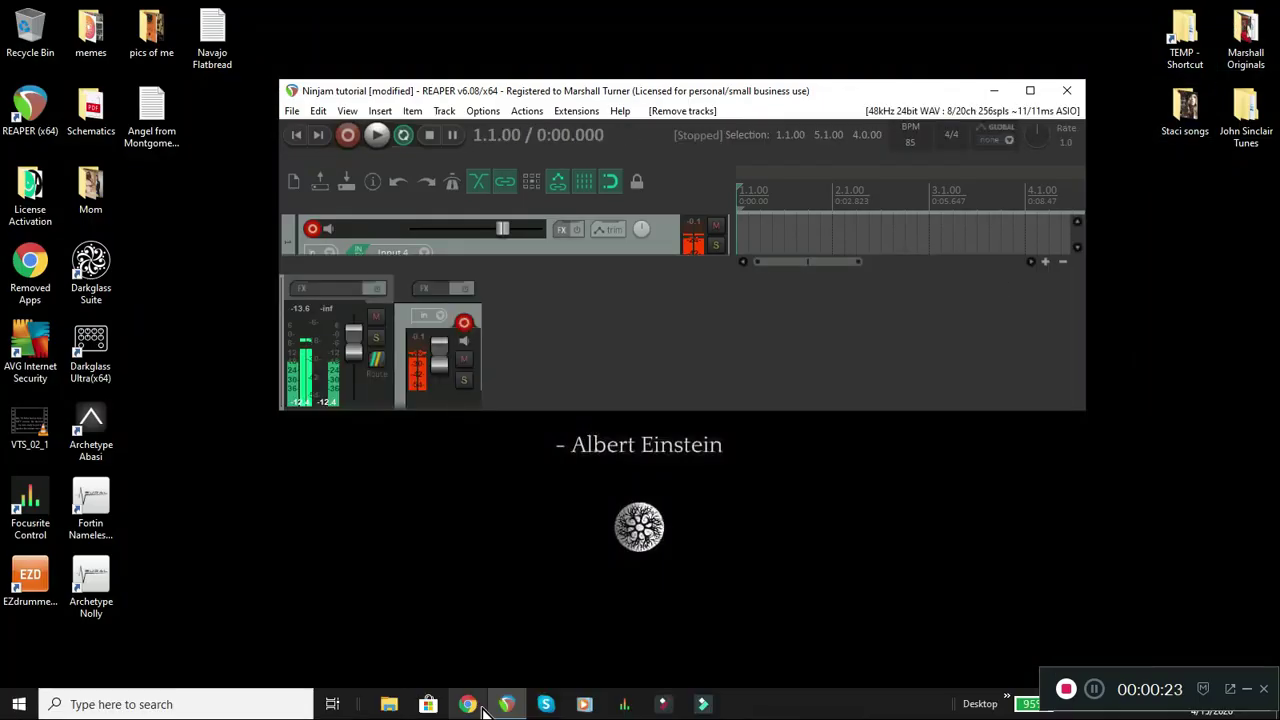
click(483, 708)
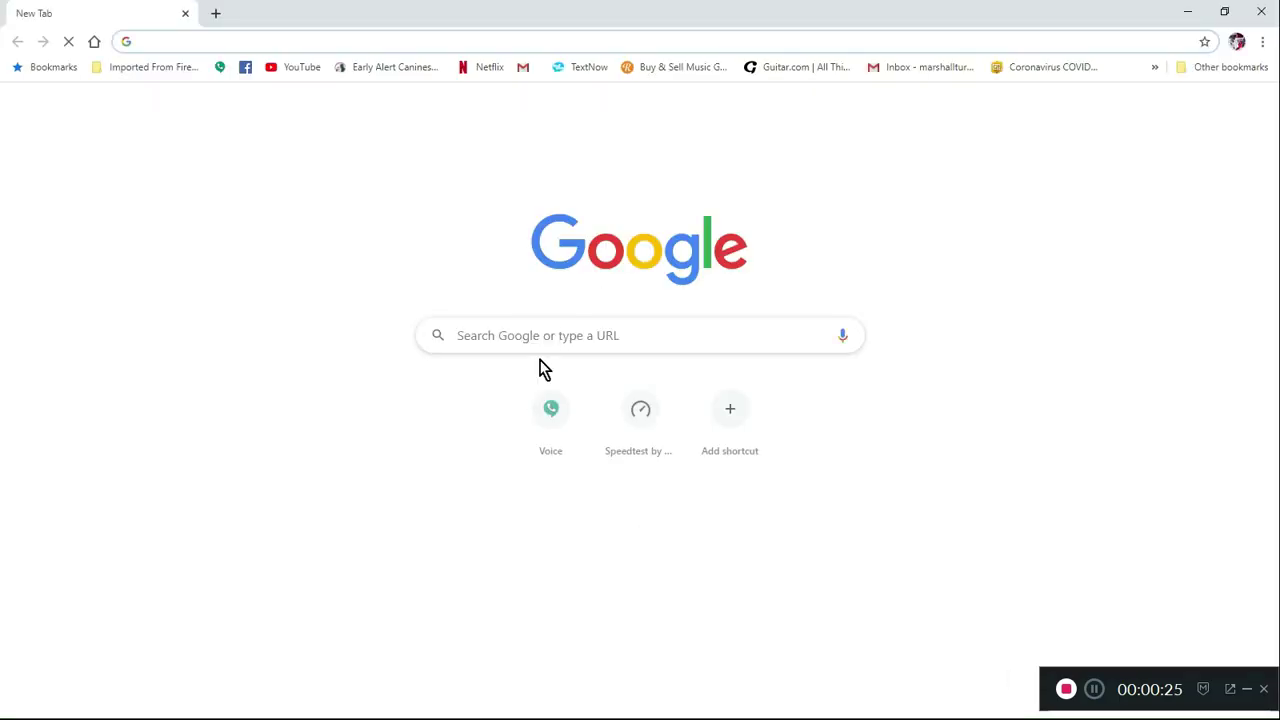
click(531, 337)
text(n)
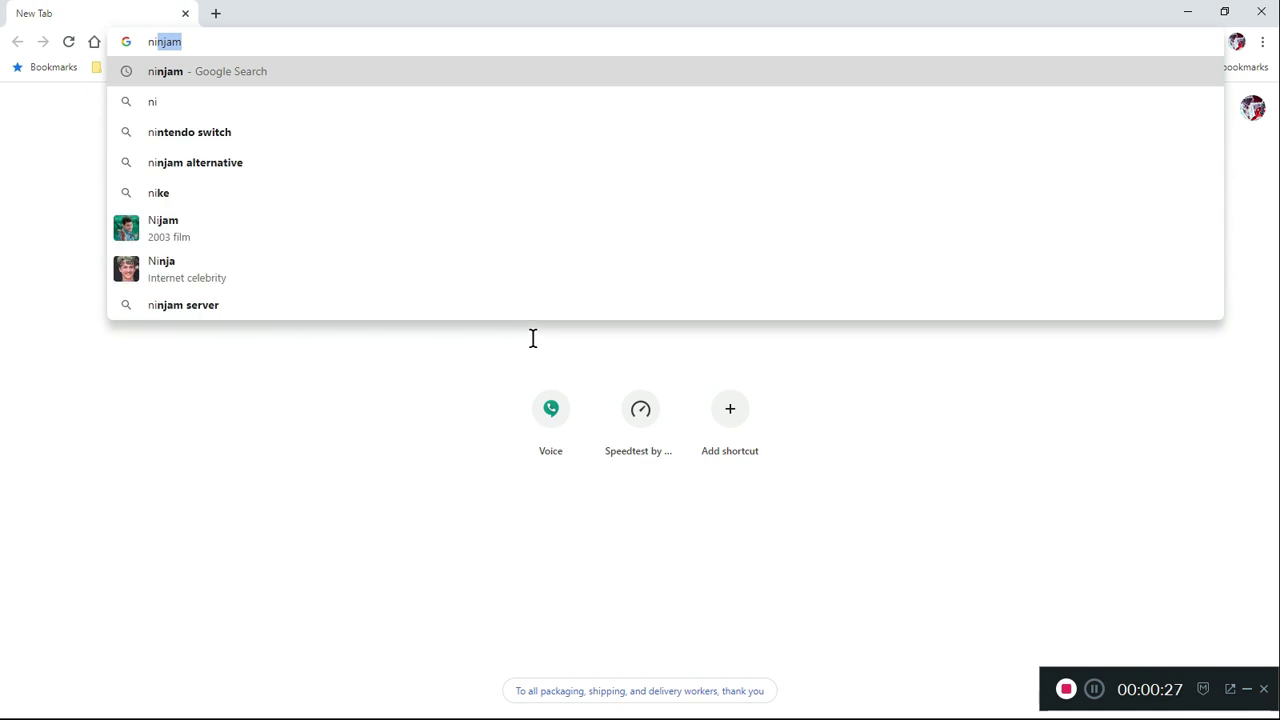
text(injam)
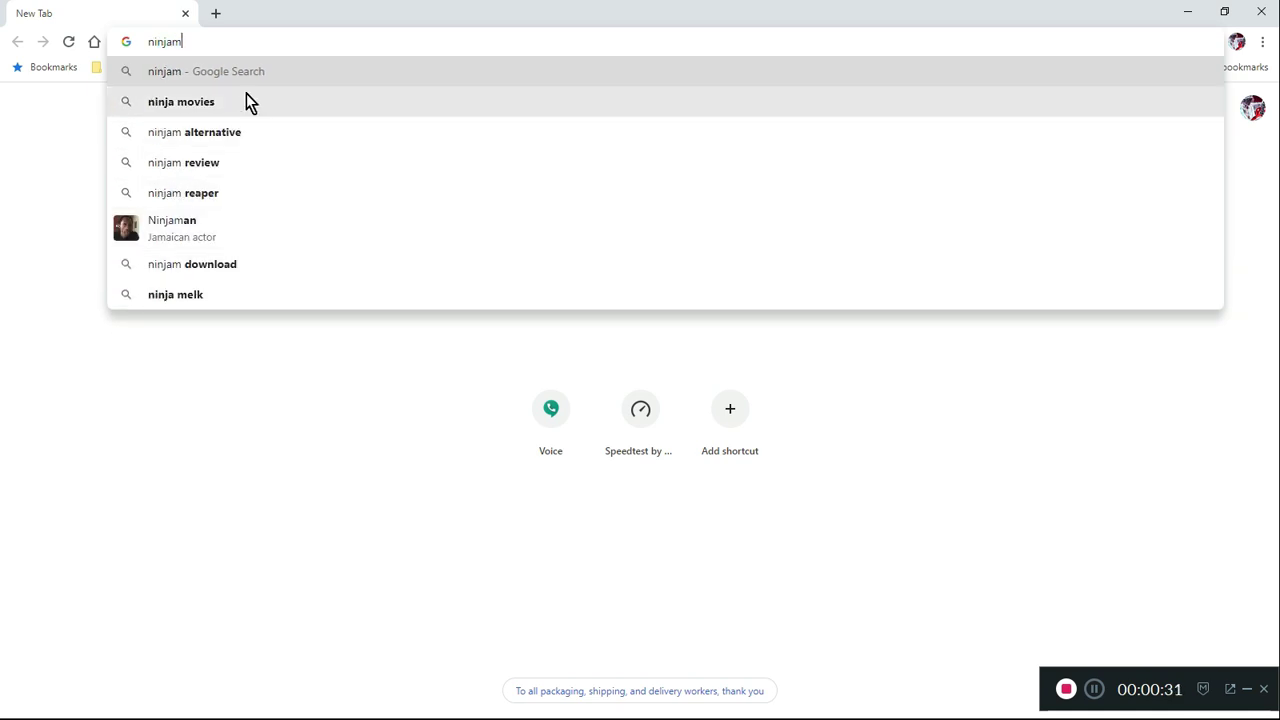
key(Return)
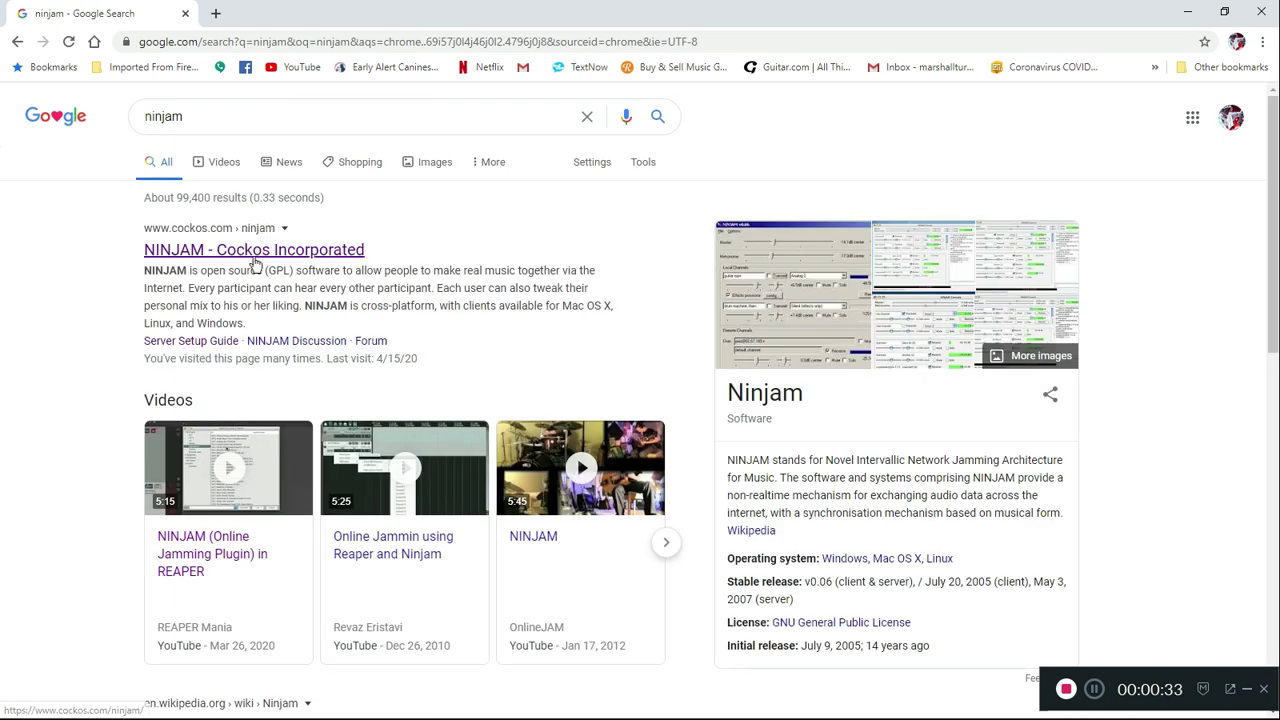
- Open the Cockos Incorporated NINJAM page from the search results and examine its Download NINJAM section
click(240, 259)
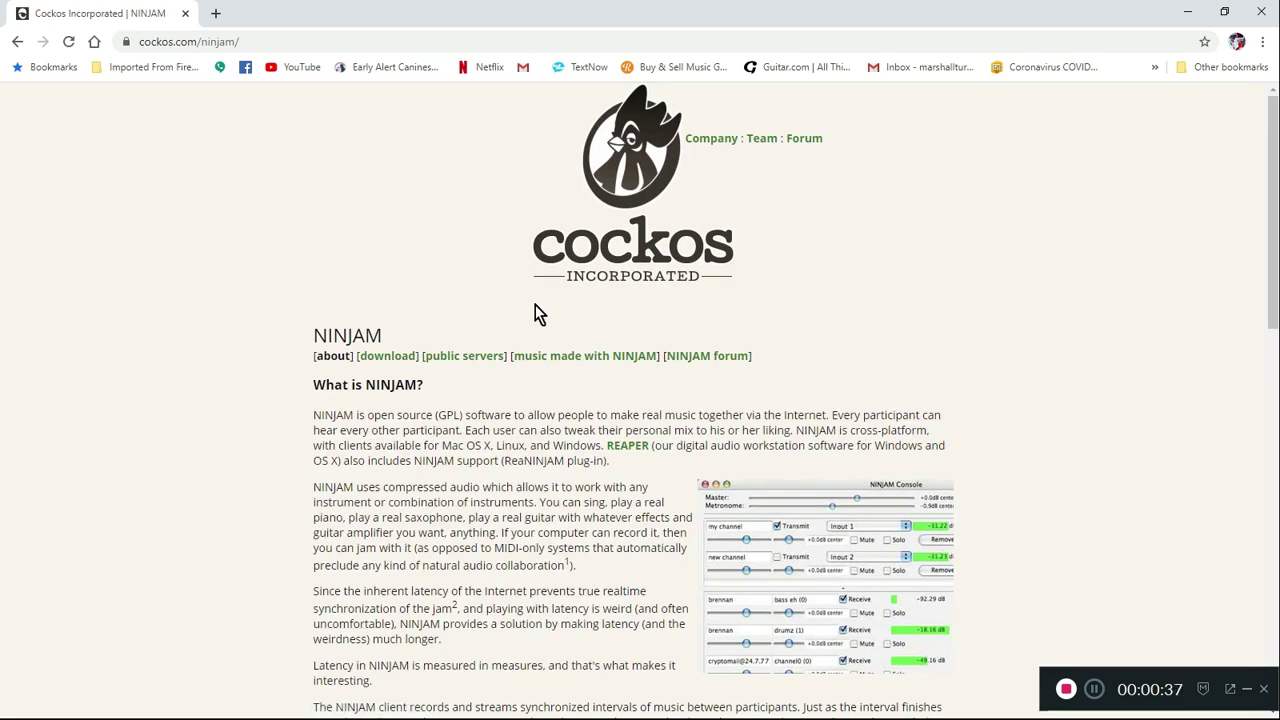
scroll(551, 385, down, 10)
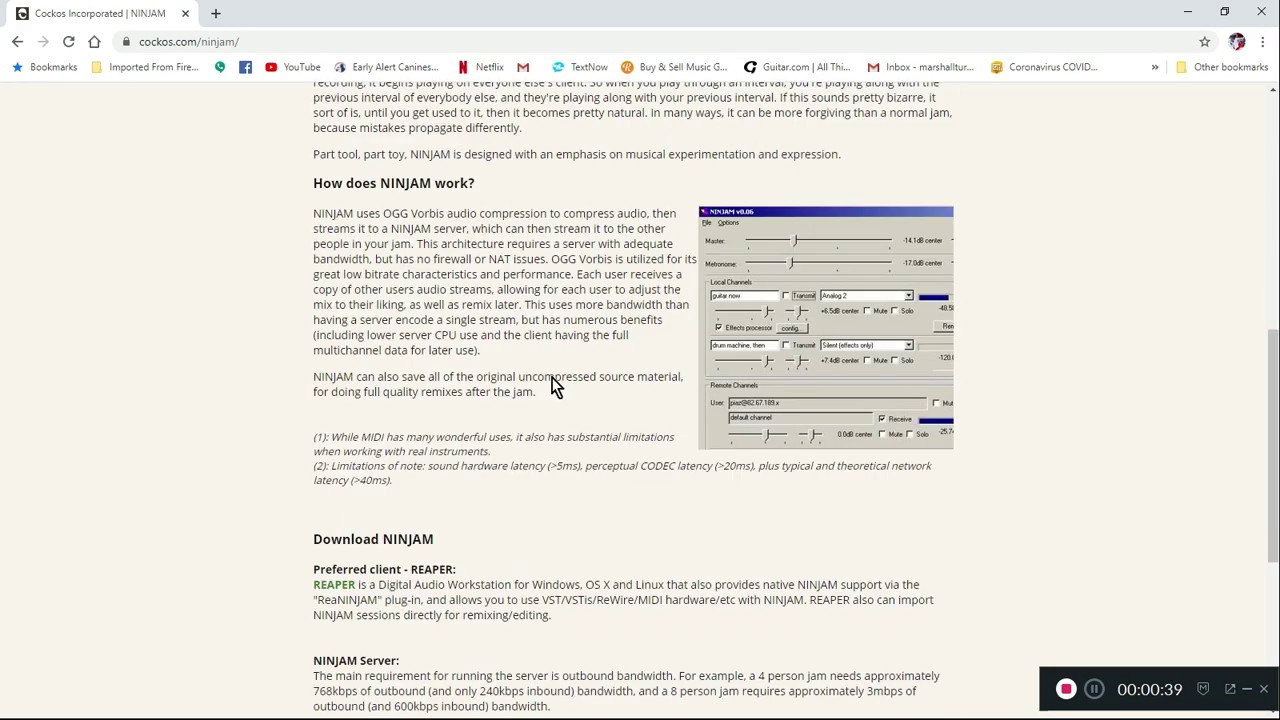
scroll(555, 387, down, 3)
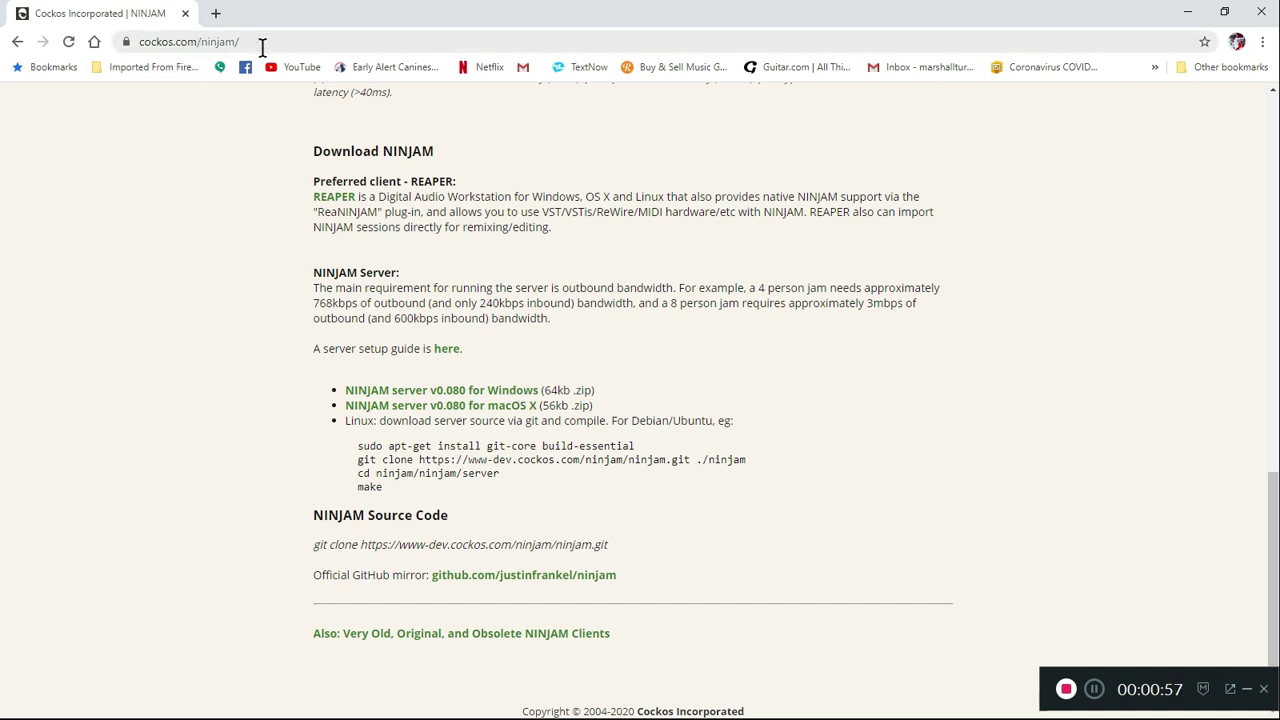
- Search for "reaper daw download" in a new browser tab and view the available versions on REAPER's official download page
click(215, 13)
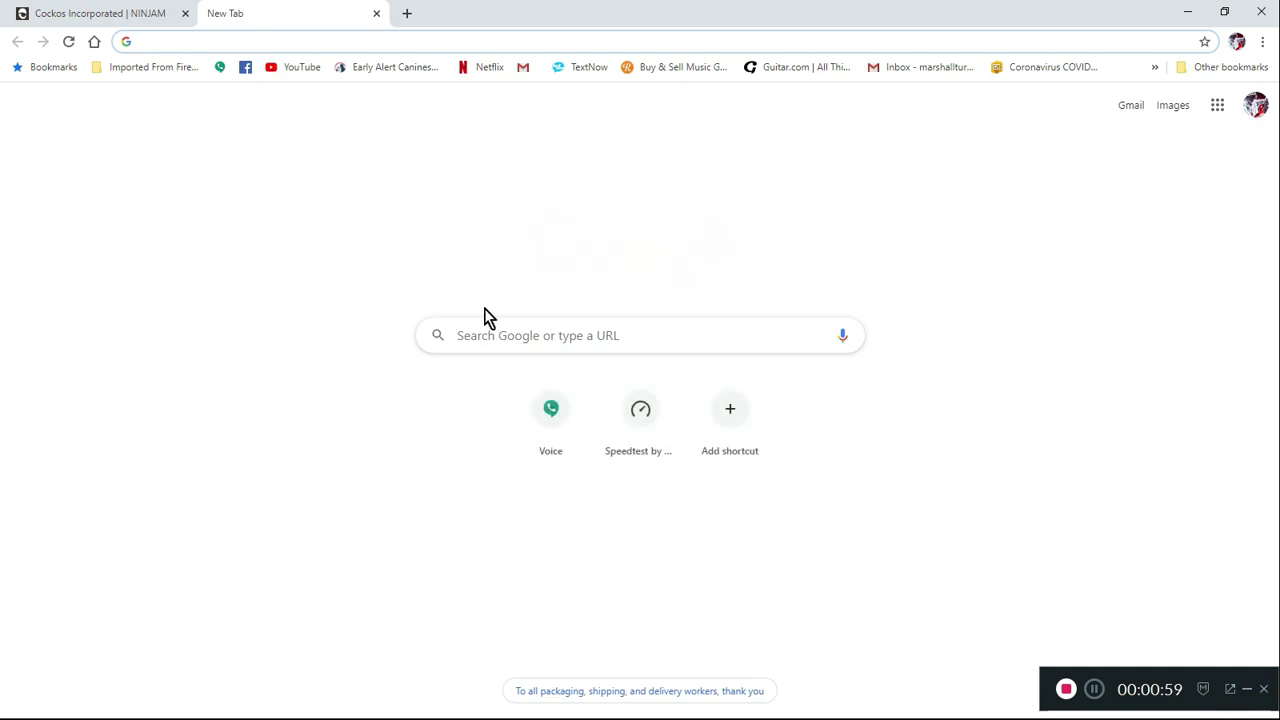
text(re)
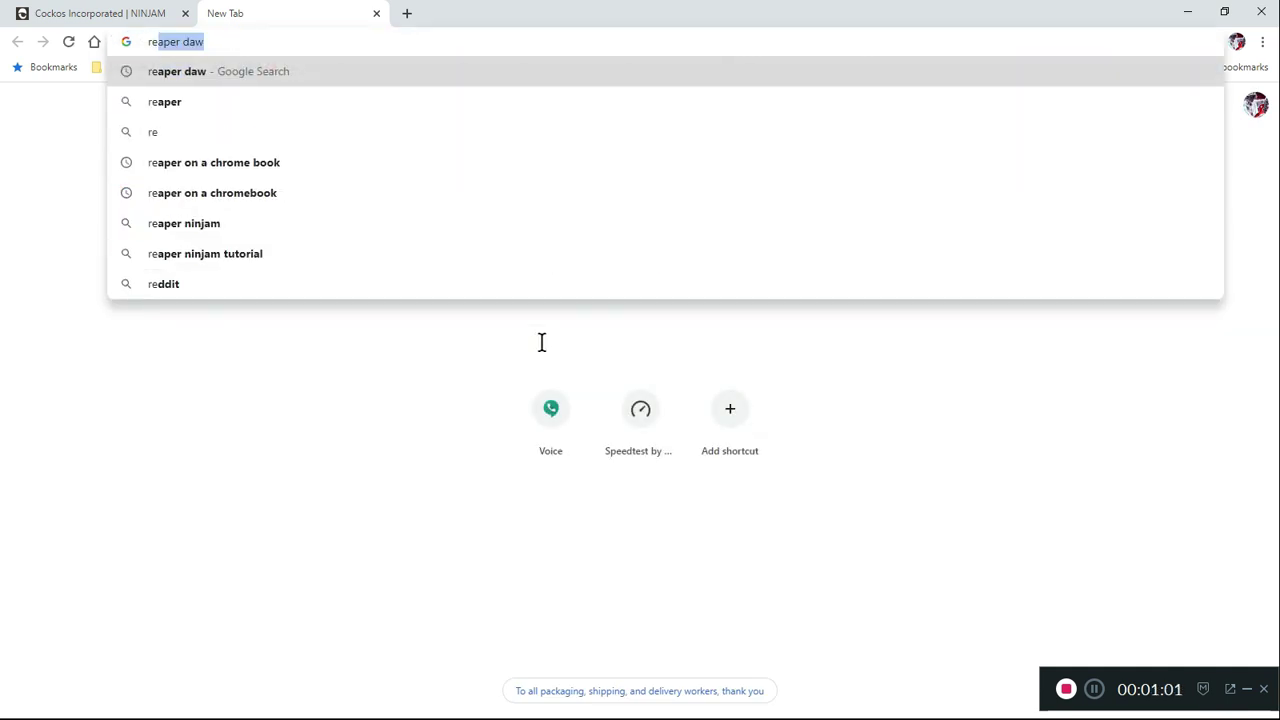
text(aper daw)
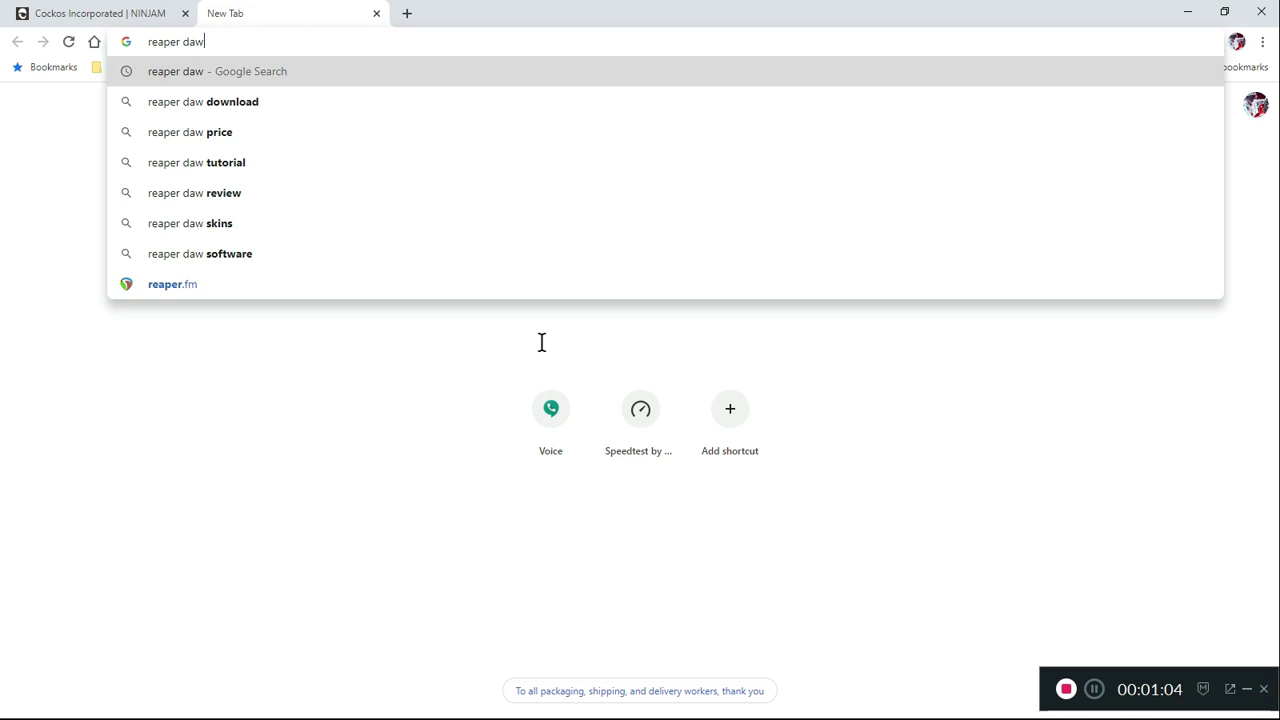
click(233, 105)
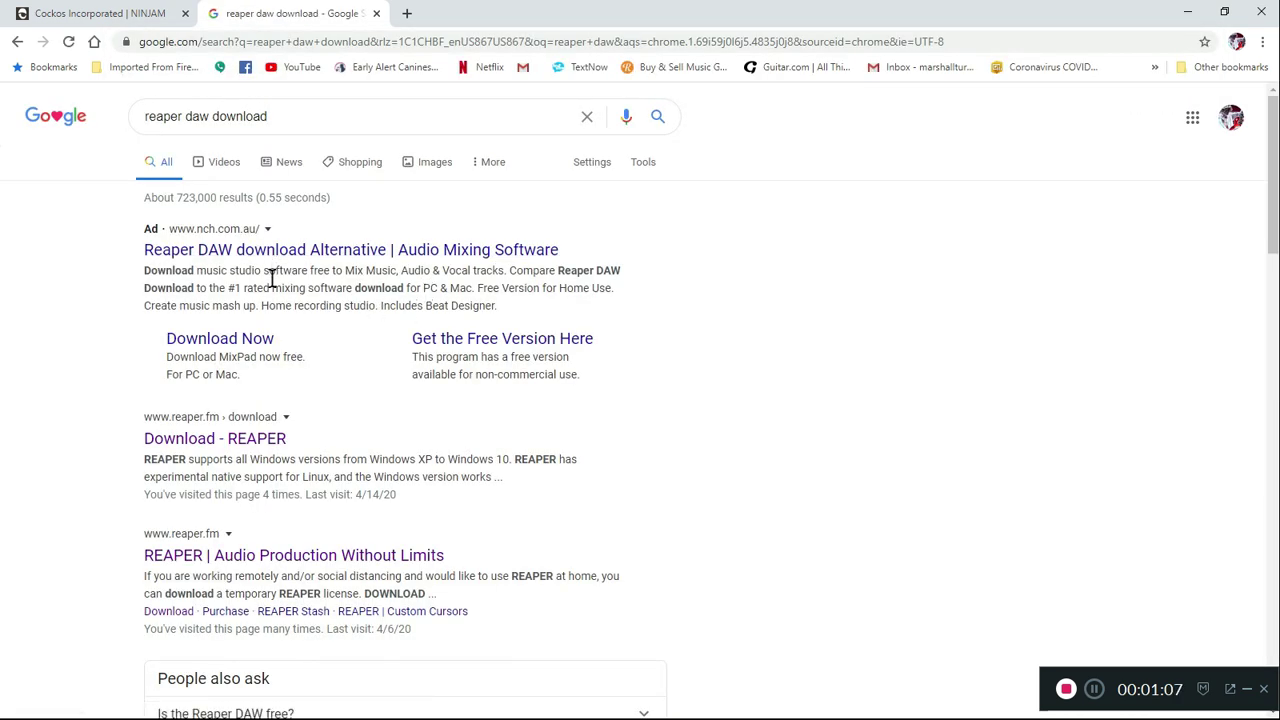
click(251, 440)
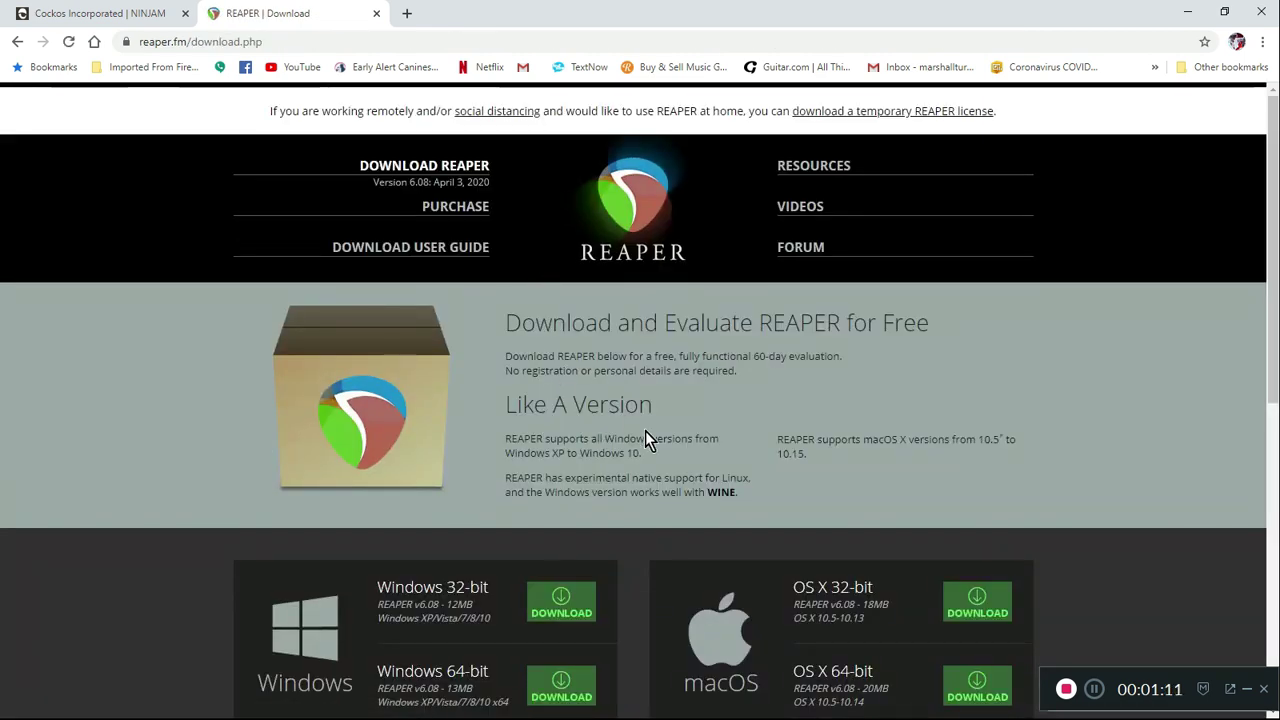
scroll(640, 435, down, 2)
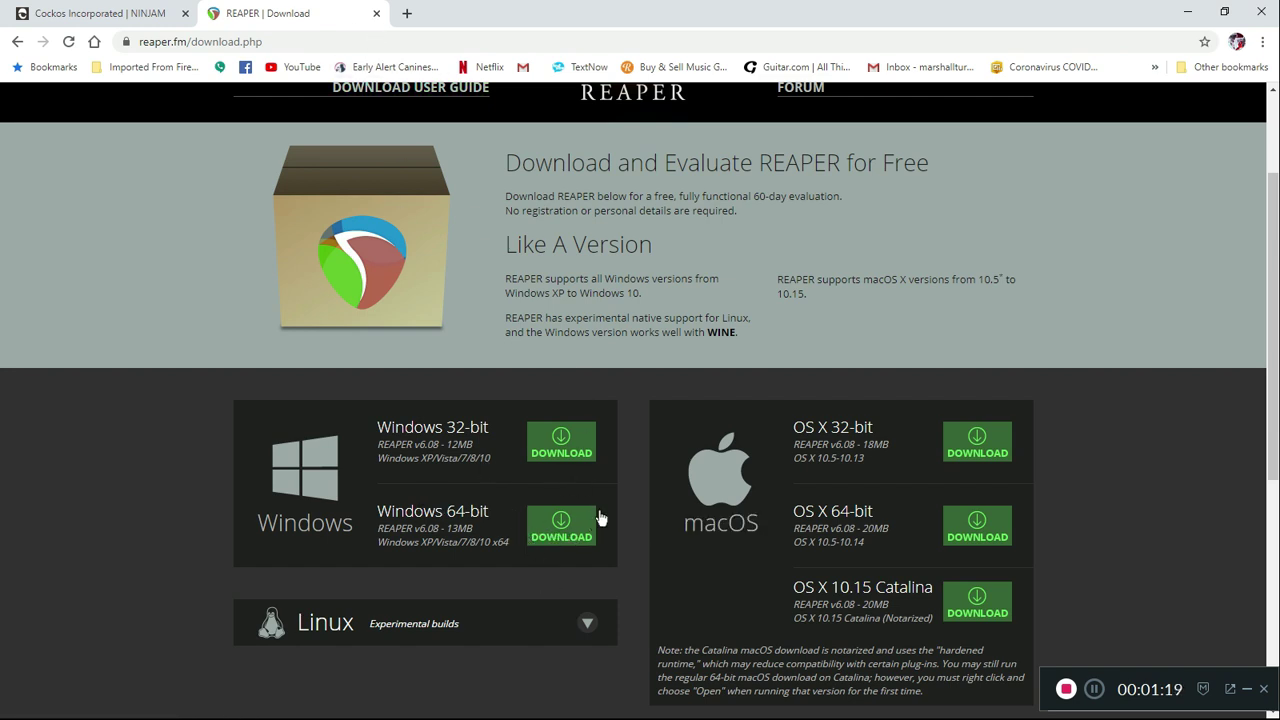
- Close the REAPER download and NINJAM web pages and return to REAPER with its window maximized
click(376, 14)
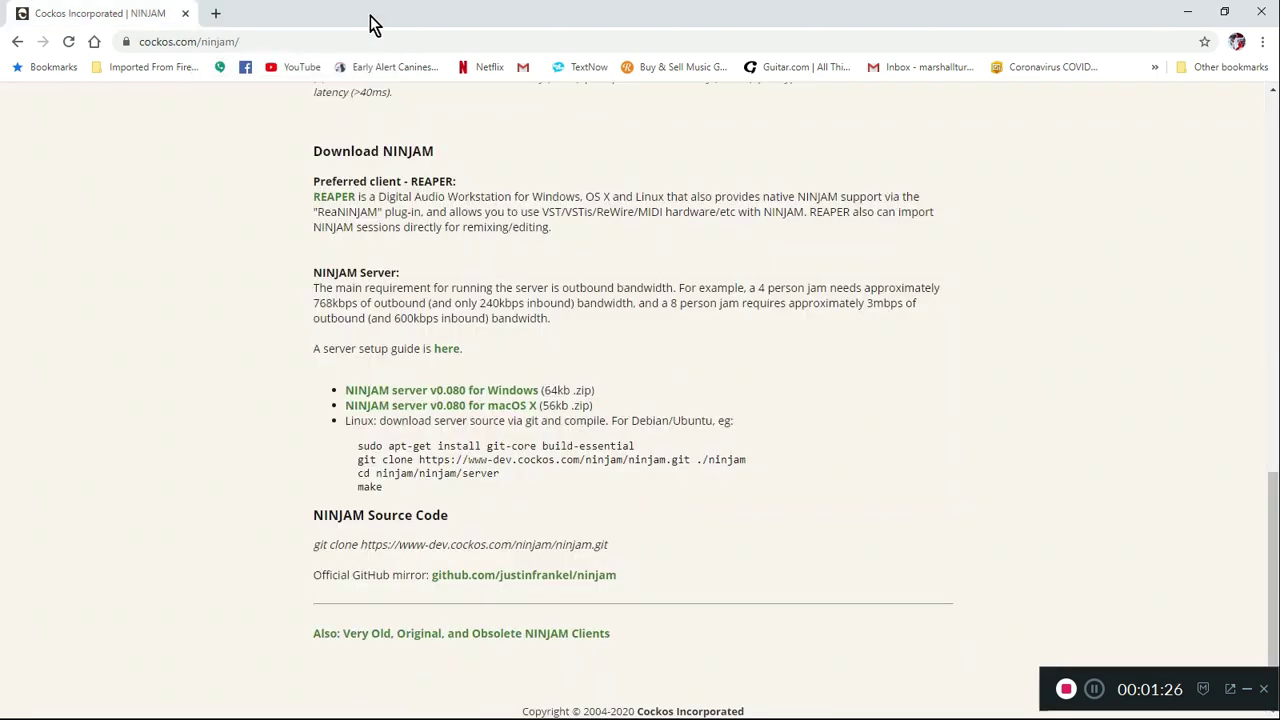
click(186, 14)
click(1029, 89)
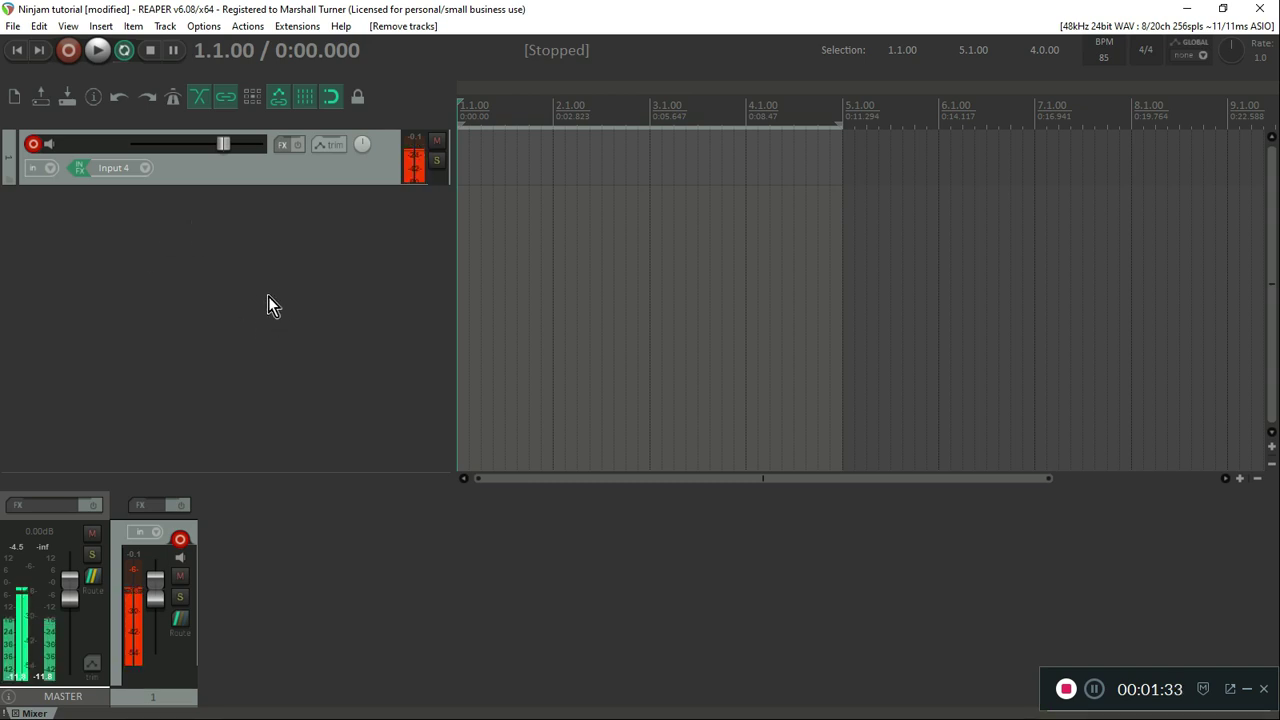
- Add a new track below track 1 and name it "ninjam"
double_click(224, 224)
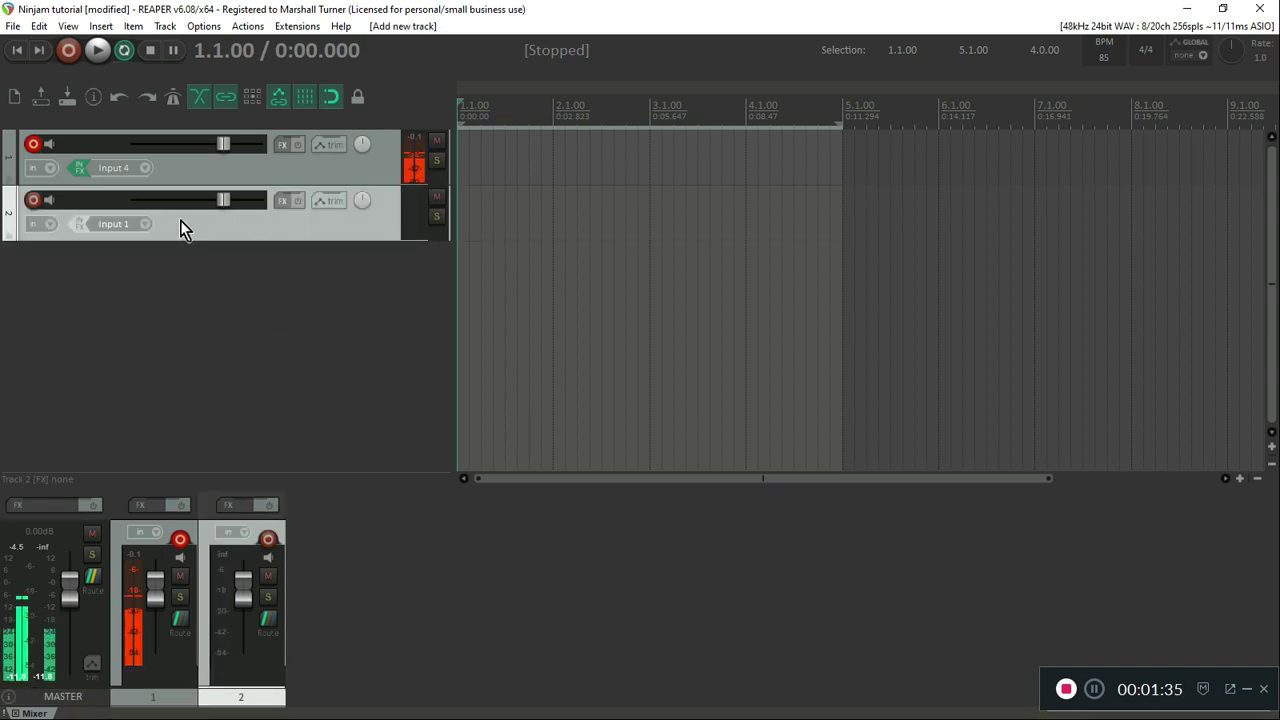
double_click(79, 202)
text(ninjam)
key(Return)
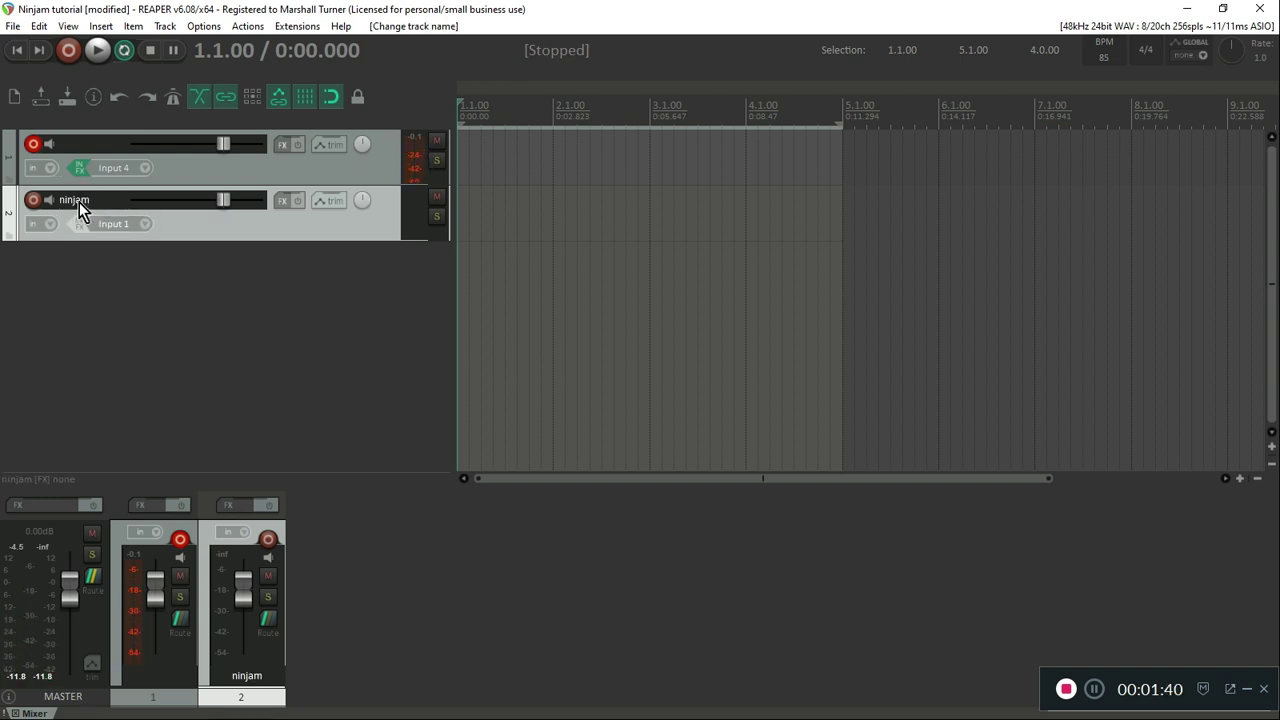
- Add the VST ReaNINJAM (Cockos) plug-in to the ninjam track, close its windows, and arm the track for recording
click(285, 201)
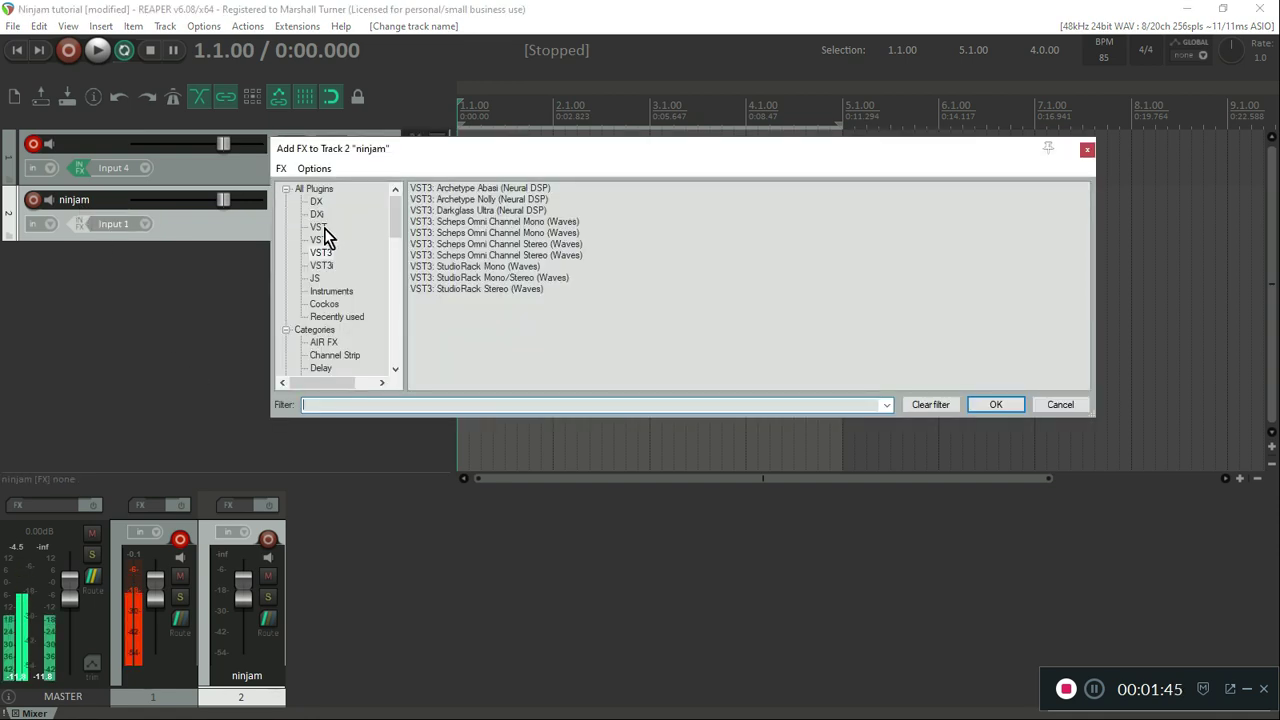
click(320, 228)
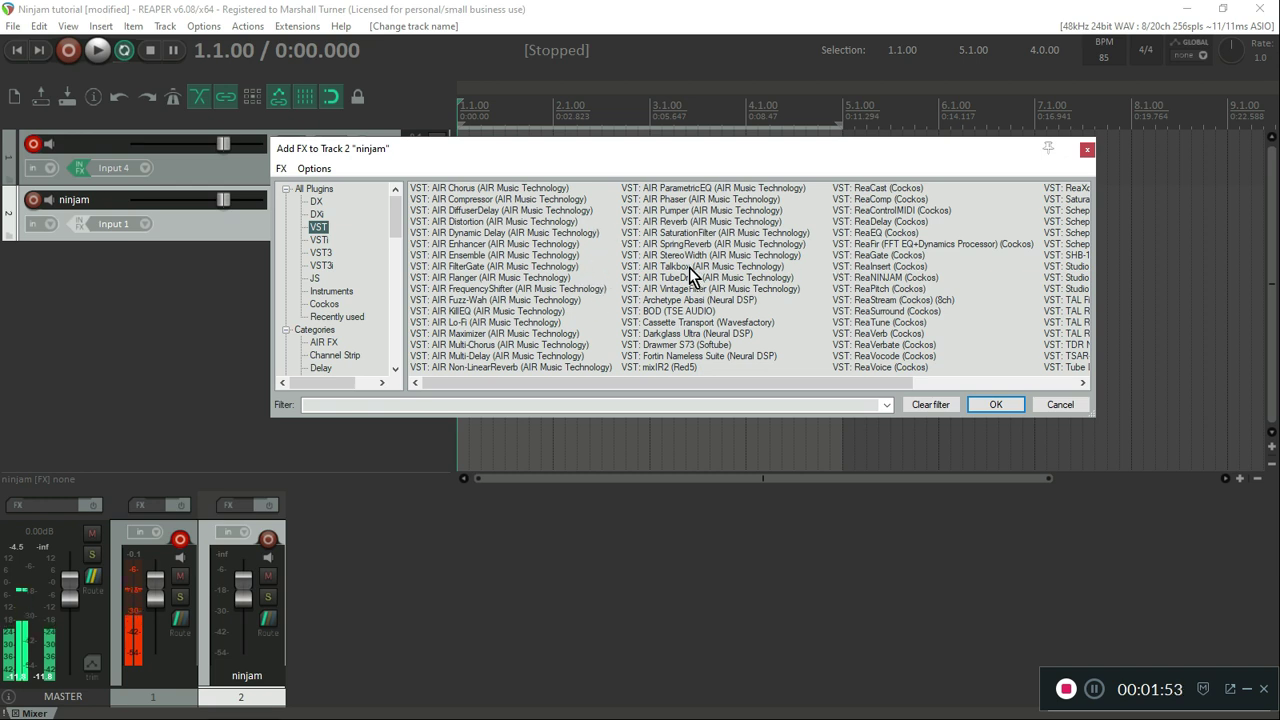
double_click(875, 280)
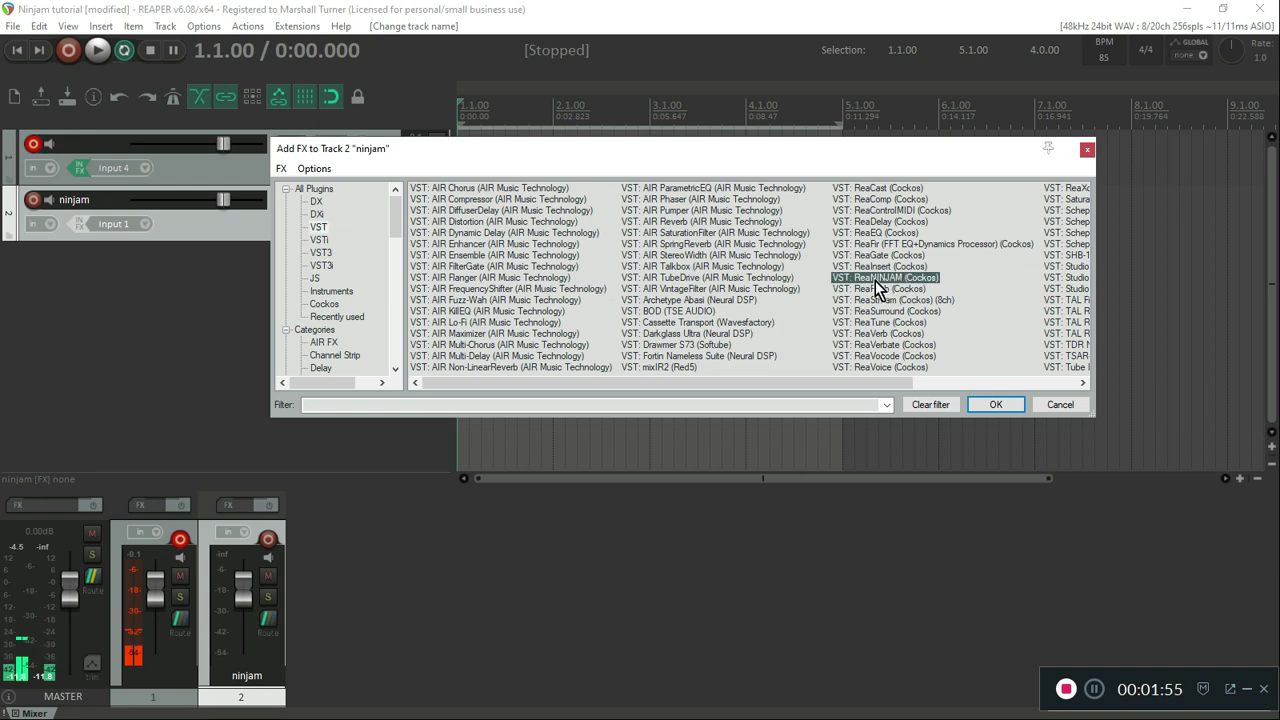
drag(672, 76, 827, 79)
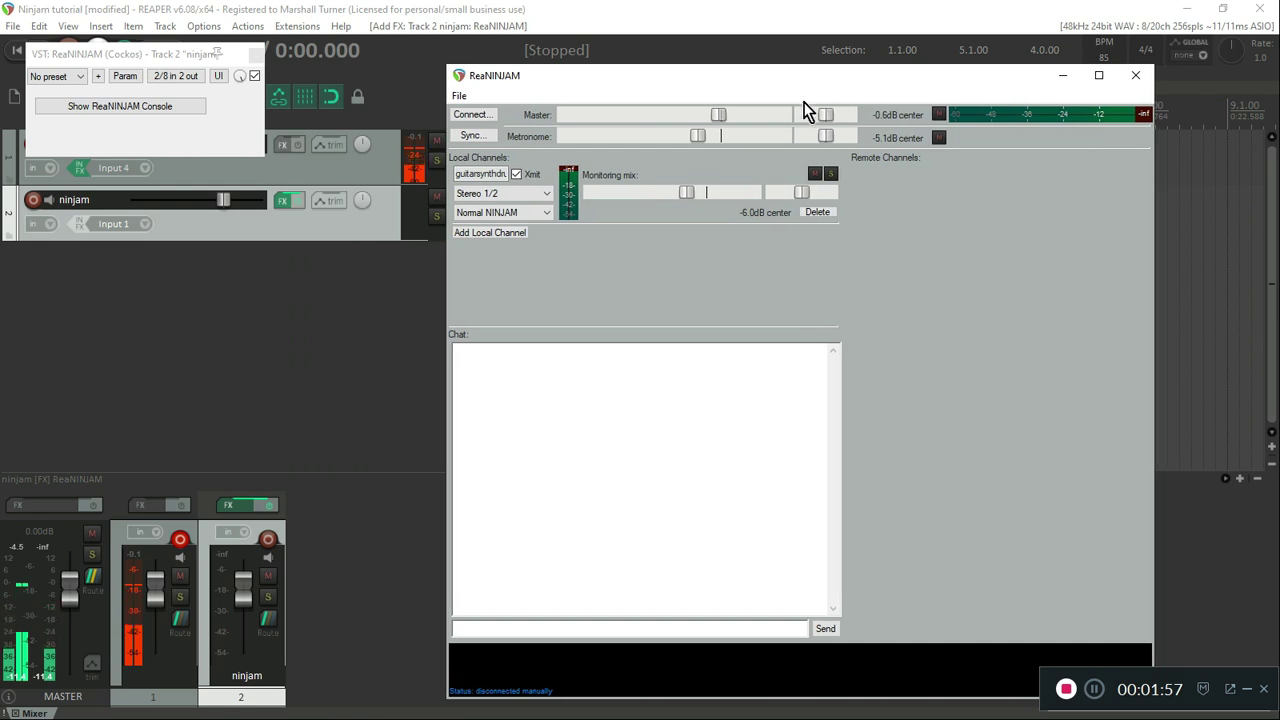
click(254, 56)
click(1149, 83)
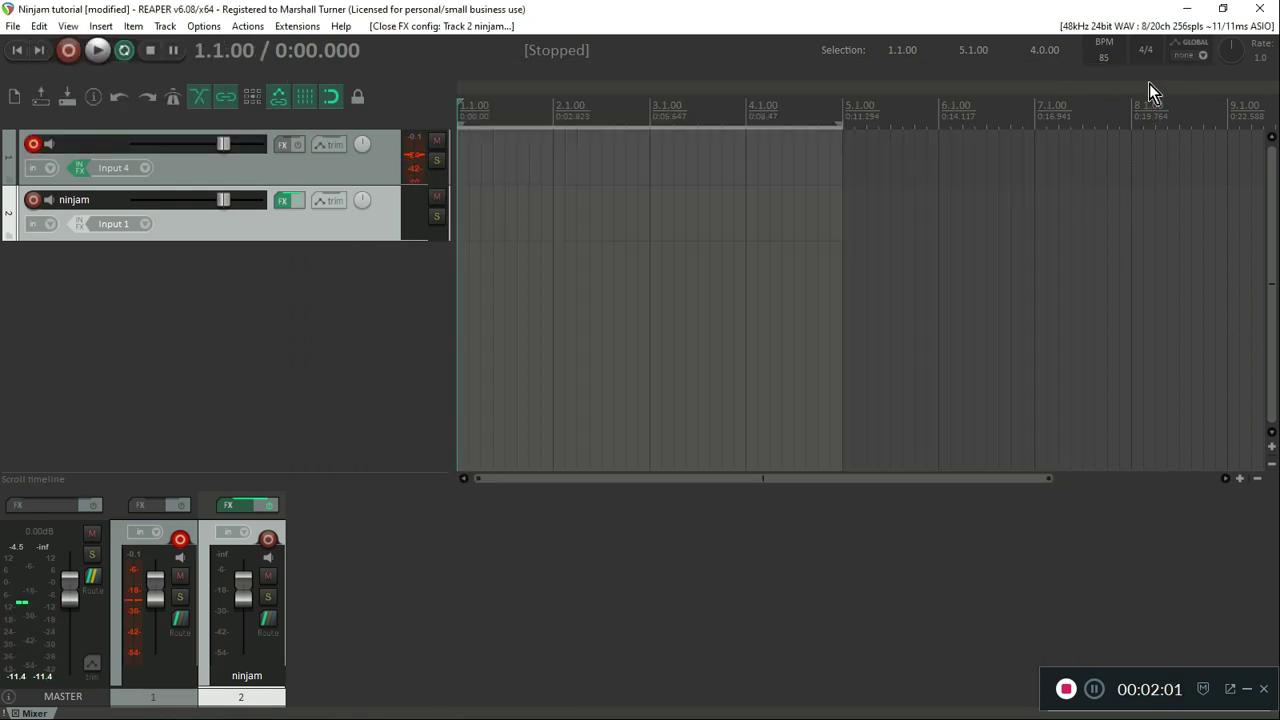
click(33, 200)
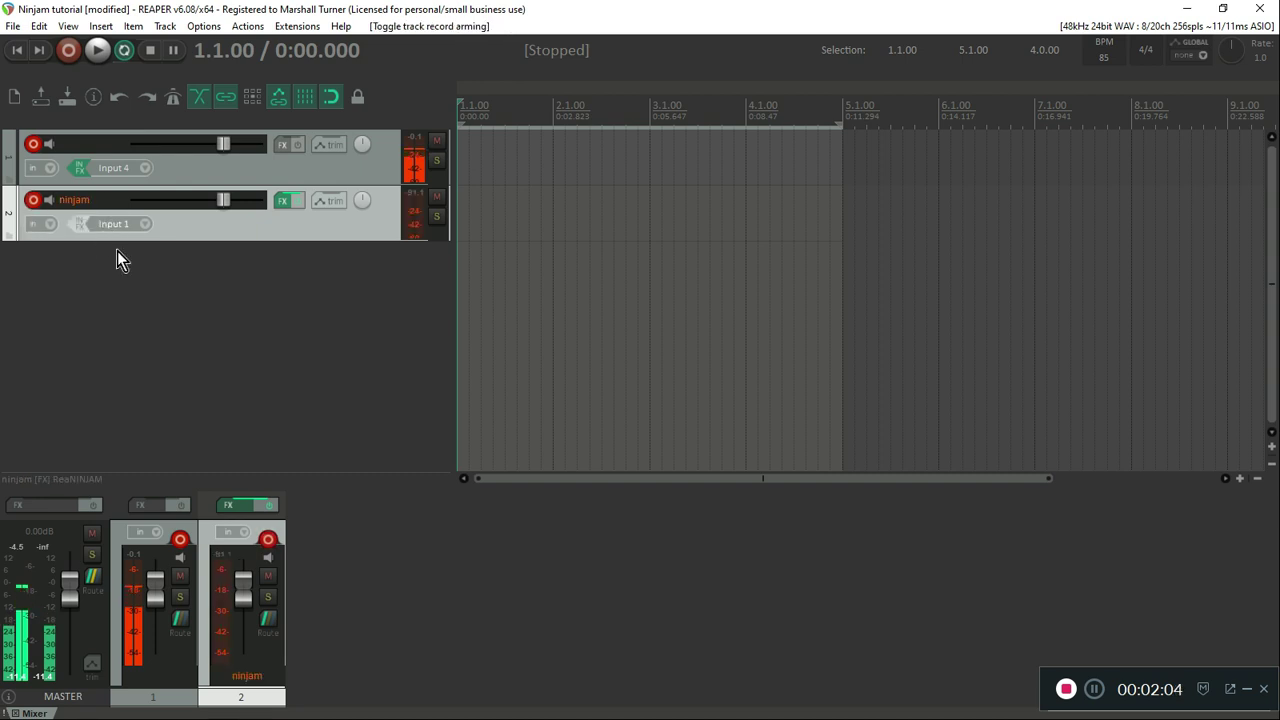
- Add a third track named "guitar" and set its recording input to mono Input 2
double_click(223, 279)
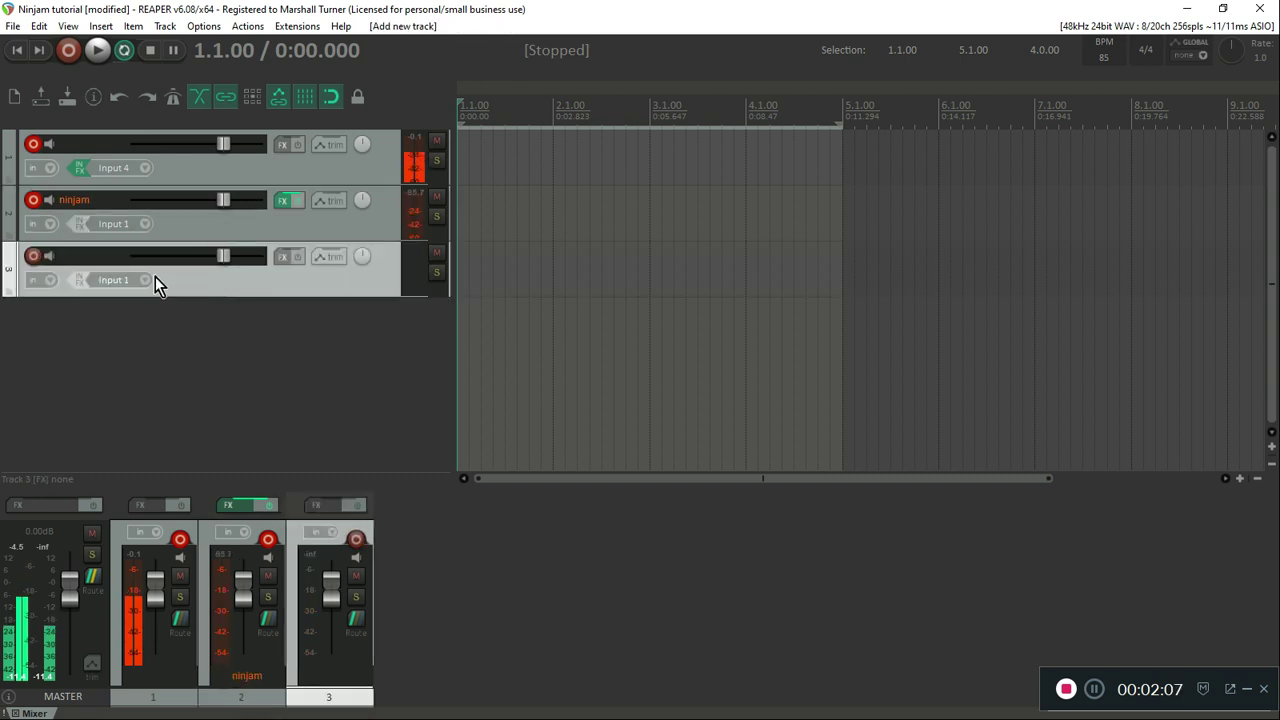
double_click(80, 262)
text(guitar)
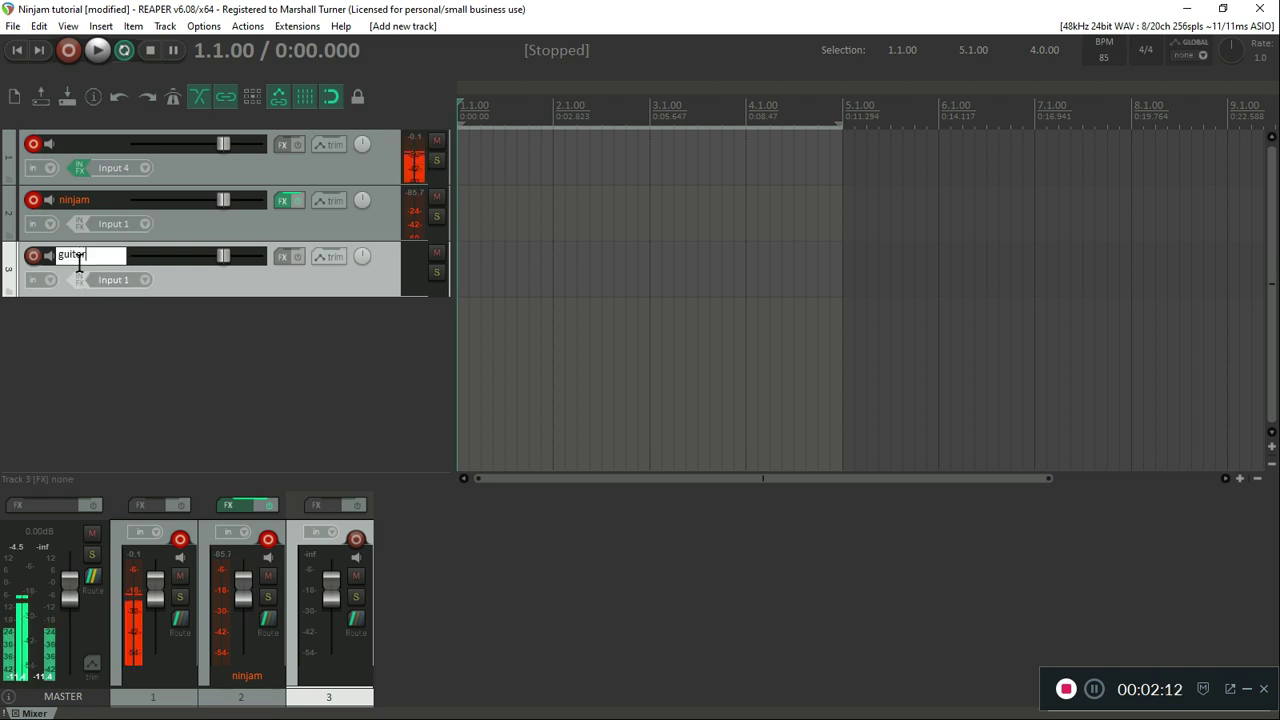
key(Return)
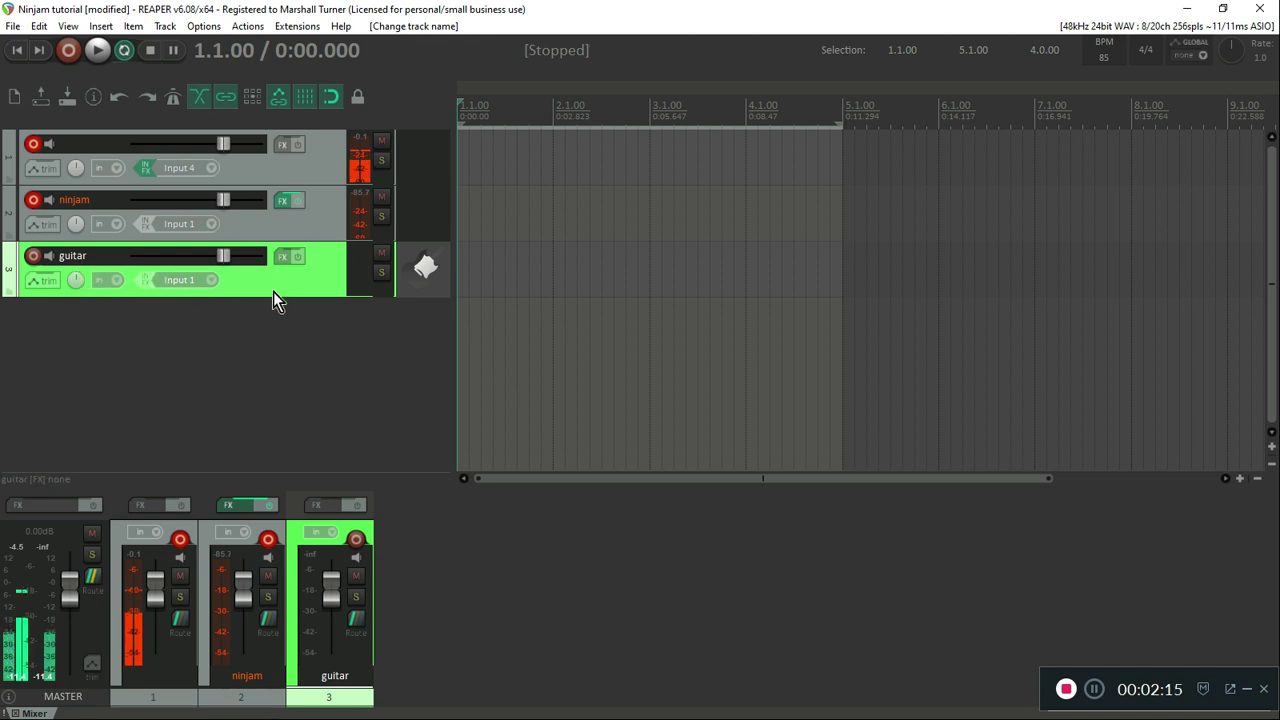
click(213, 282)
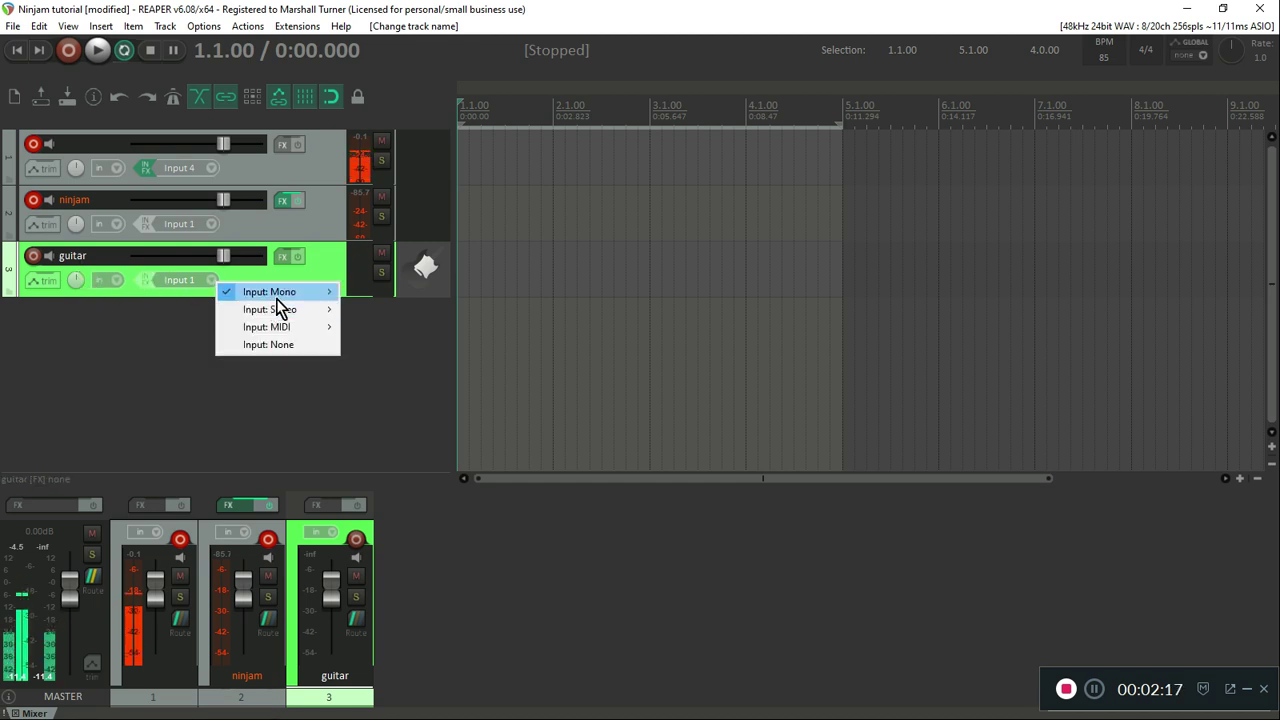
mouse_move(335, 295)
click(386, 312)
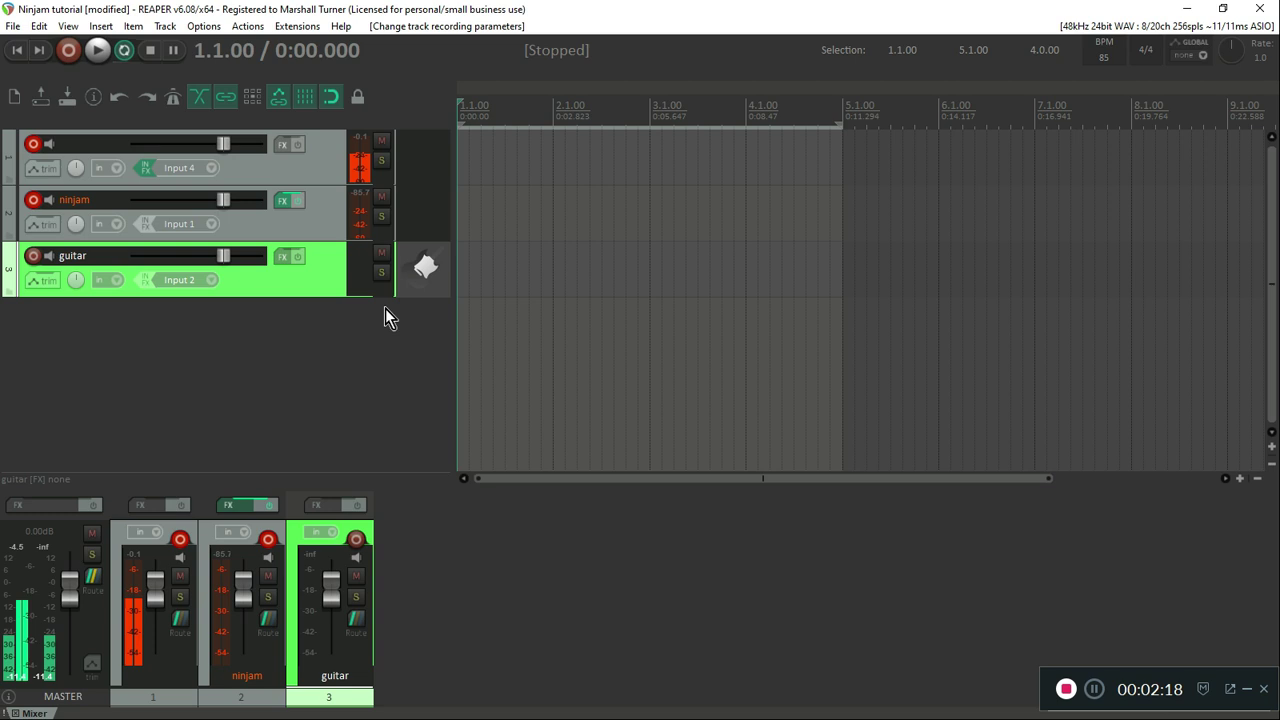
- Add the VST3 Archetype Nolly (Neural DSP) plug-in to the guitar track and load its user preset "ninjam 1"
click(282, 256)
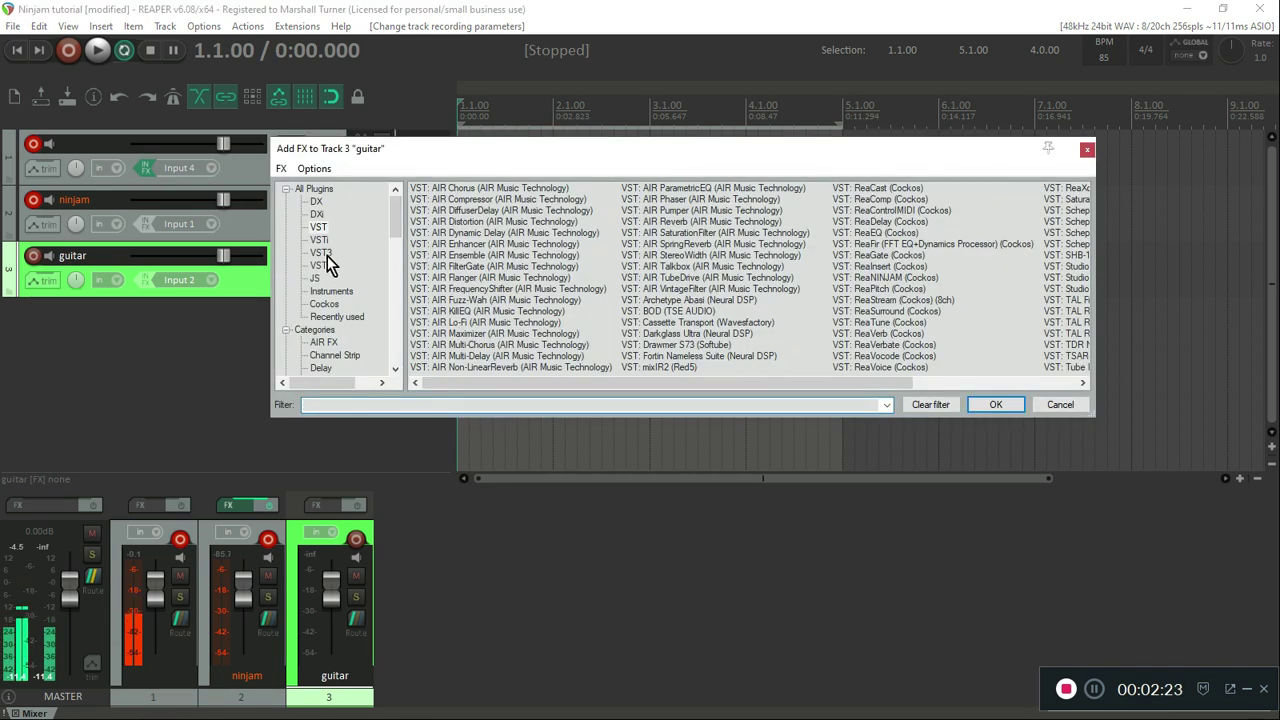
click(324, 253)
click(464, 201)
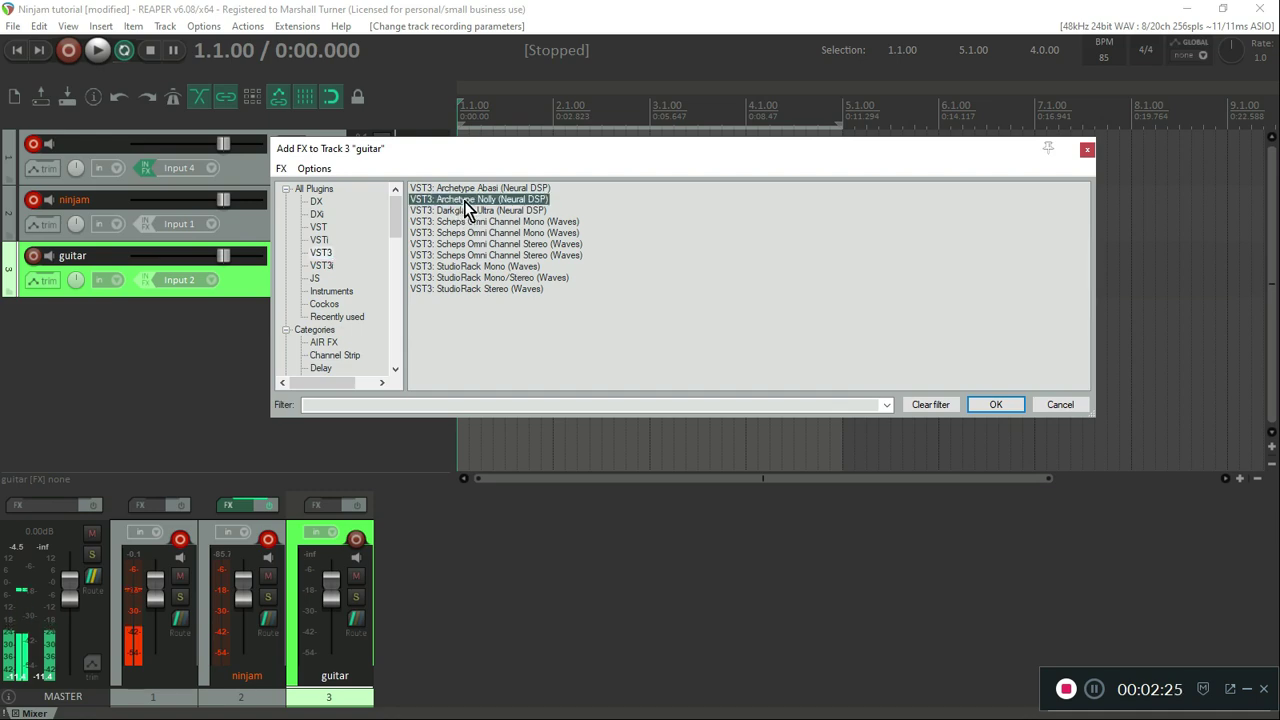
double_click(464, 201)
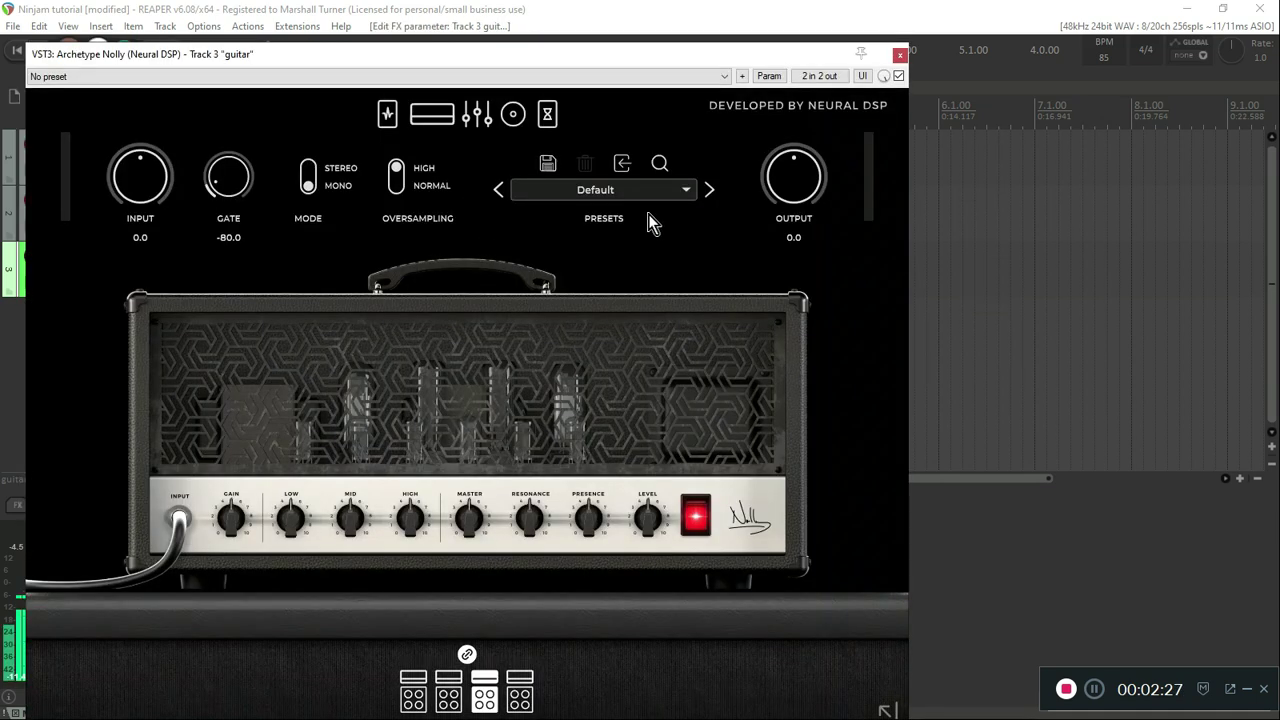
click(680, 200)
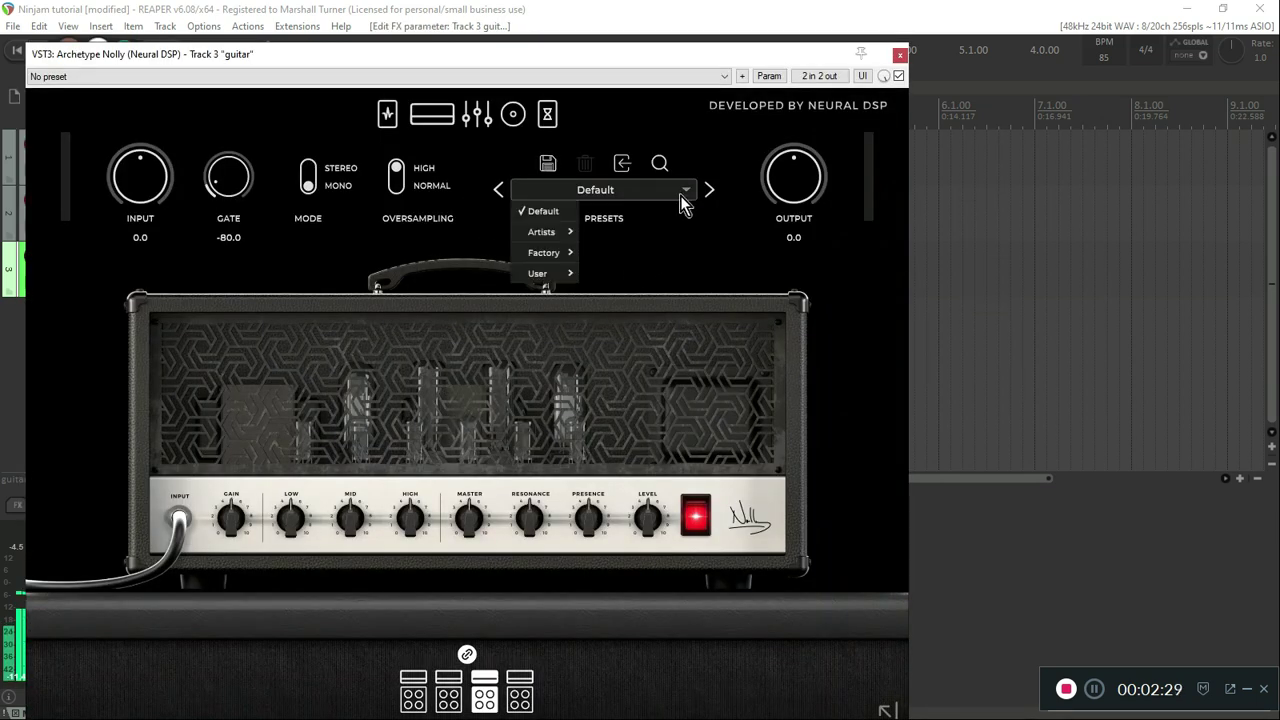
mouse_move(556, 276)
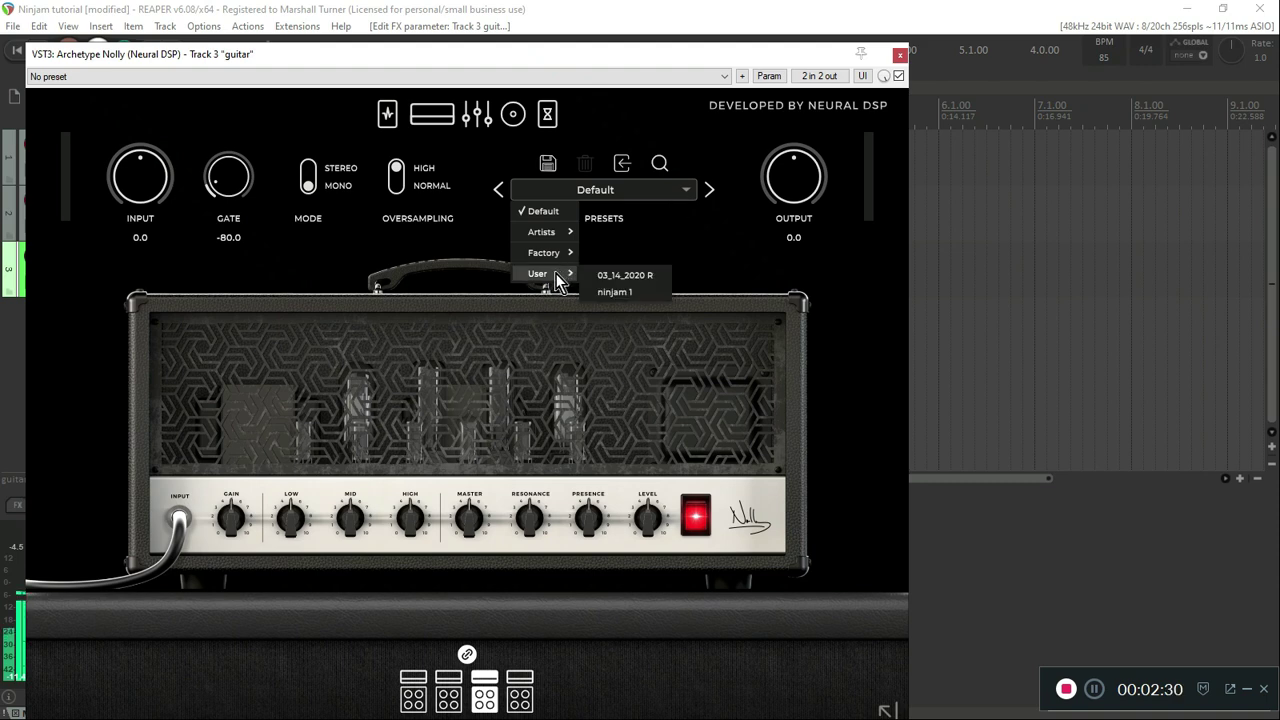
click(616, 296)
click(899, 56)
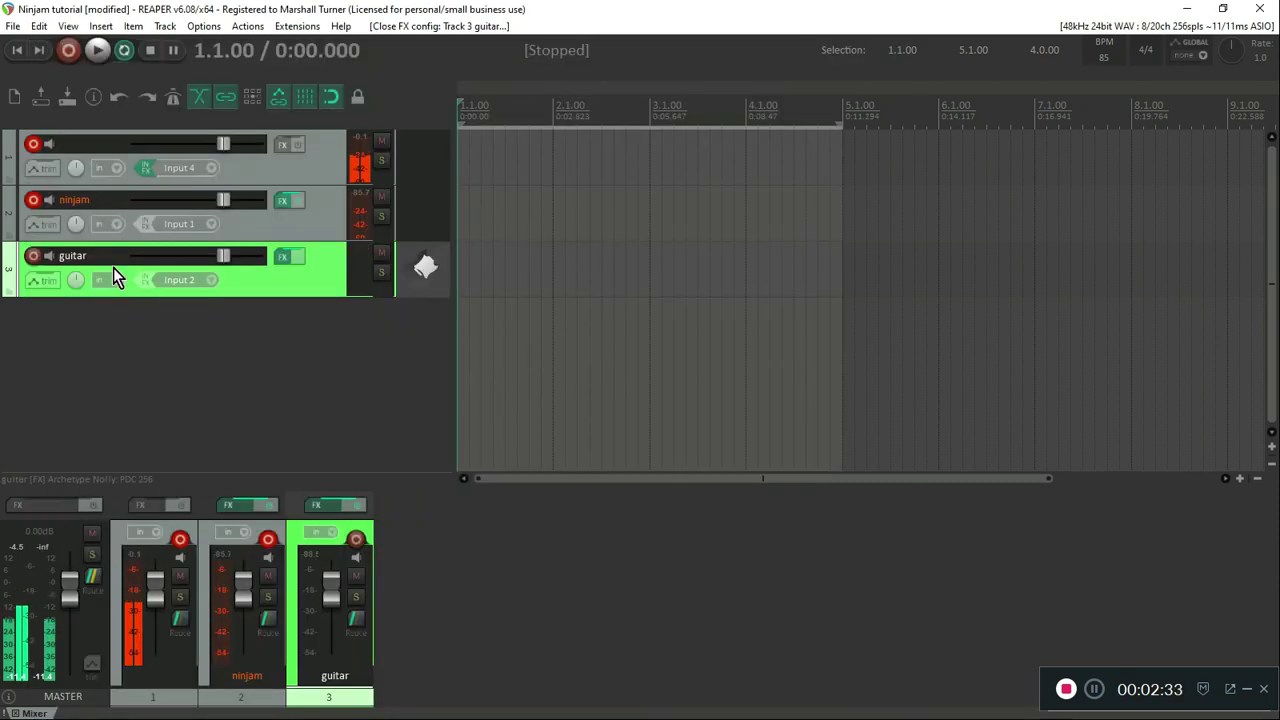
- Arm the guitar track for recording, enlarge the ninjam track, and make it a folder containing the guitar track
click(33, 256)
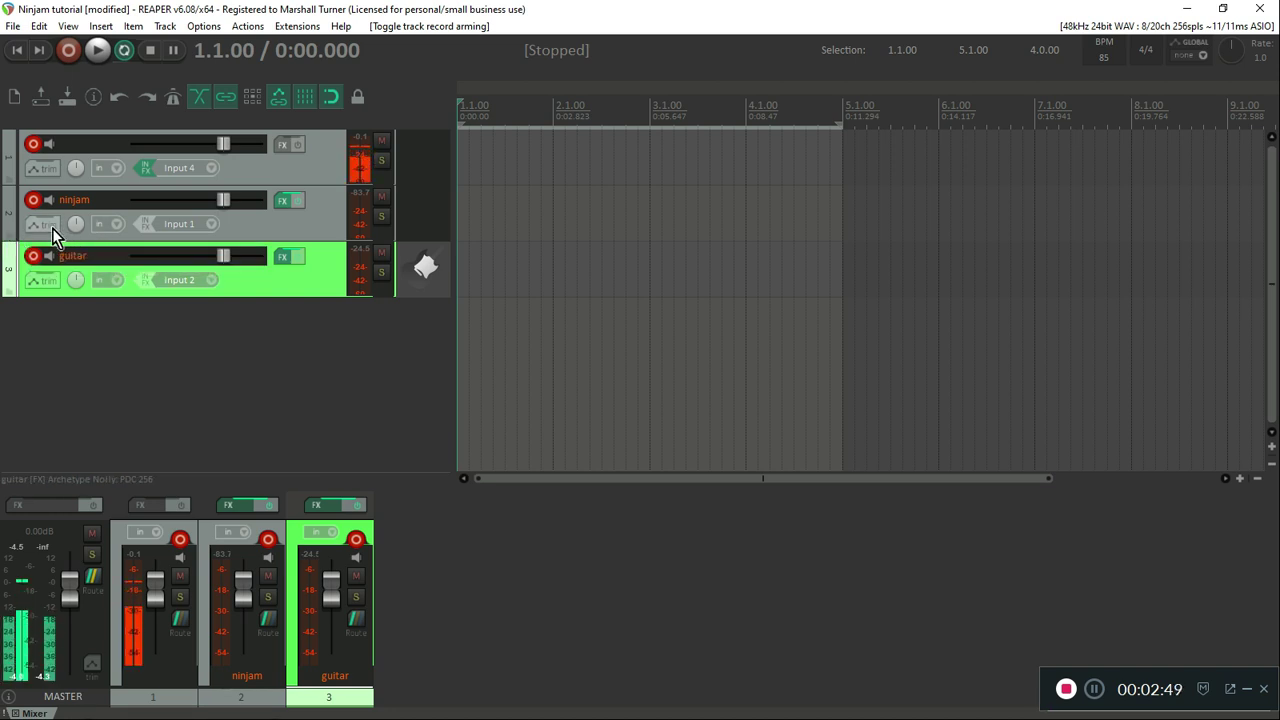
drag(234, 240, 246, 286)
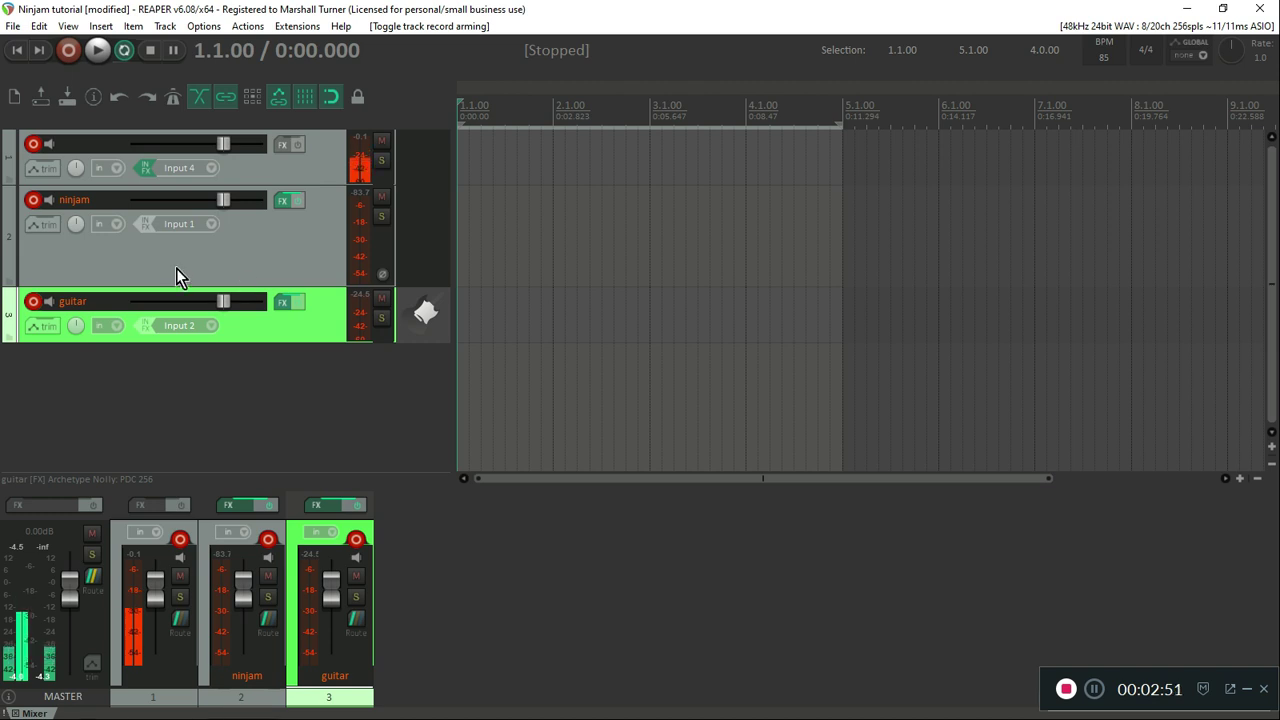
click(8, 281)
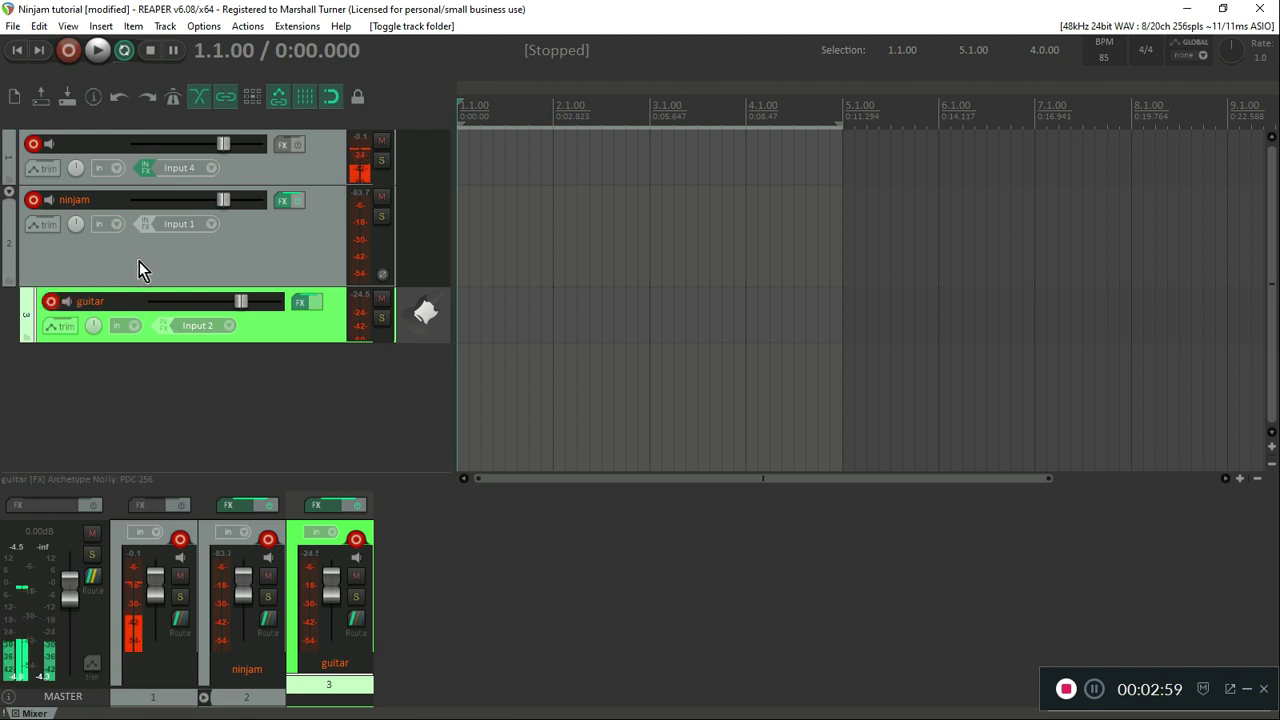
- Set the ninjam track's recording input to None
click(214, 223)
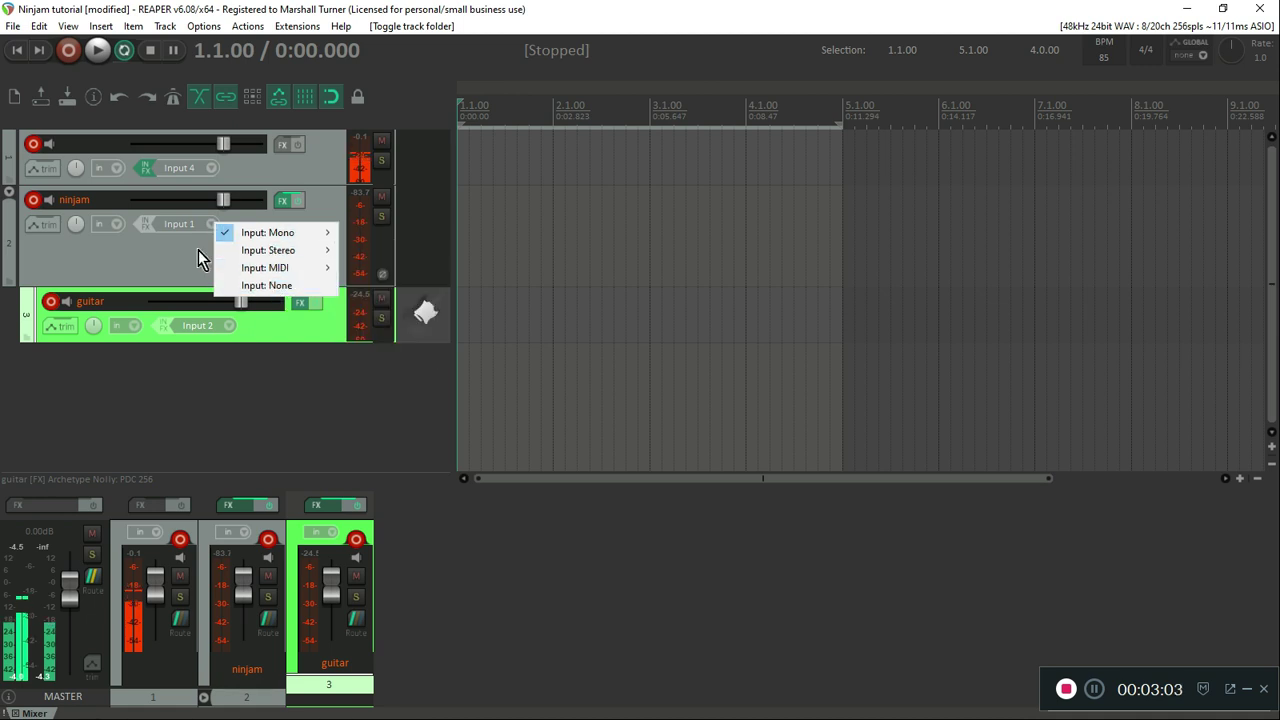
click(195, 250)
click(209, 221)
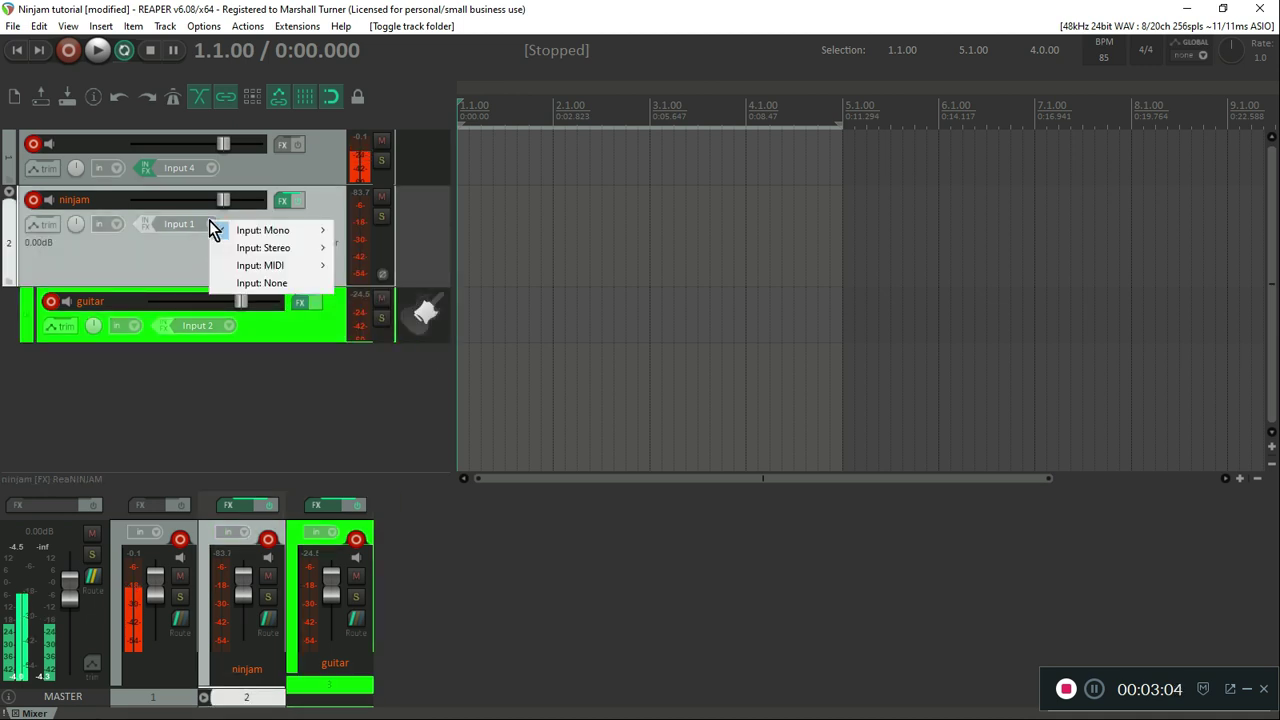
click(254, 285)
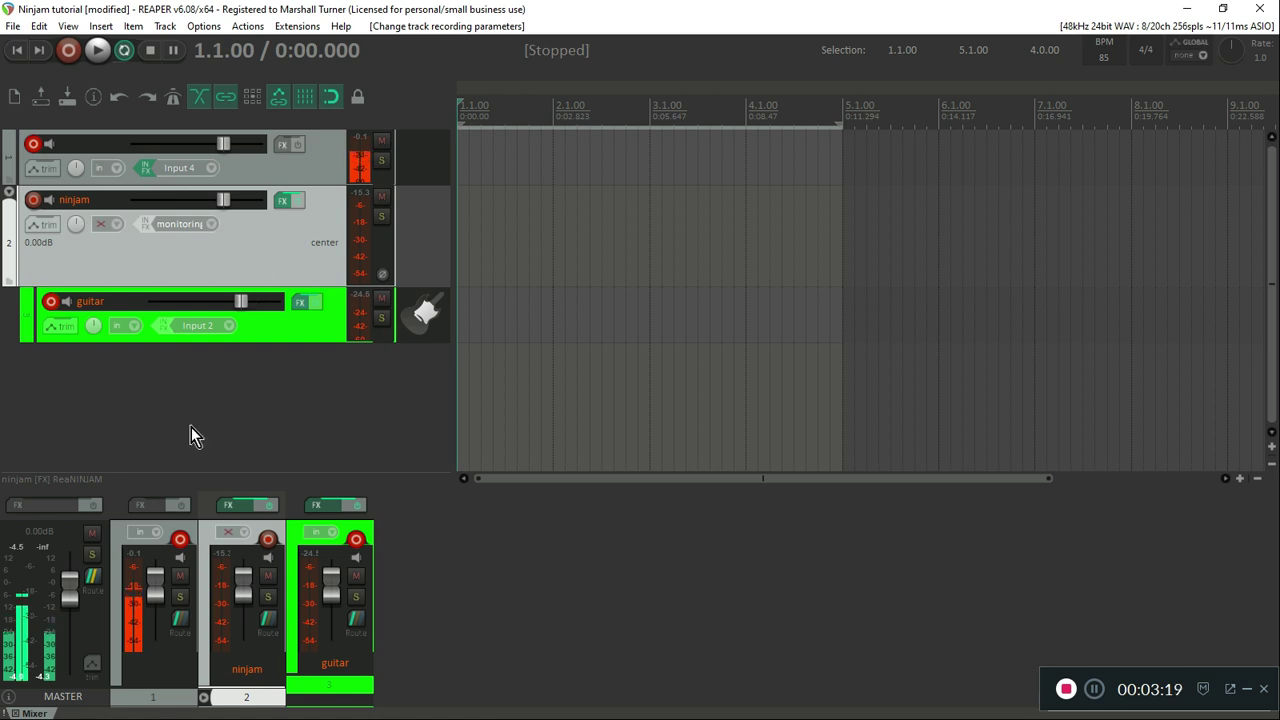
- Insert the EZdrummer (Toontrack) virtual instrument on a new track inside the ninjam folder, declining the extra output tracks
right_click(156, 382)
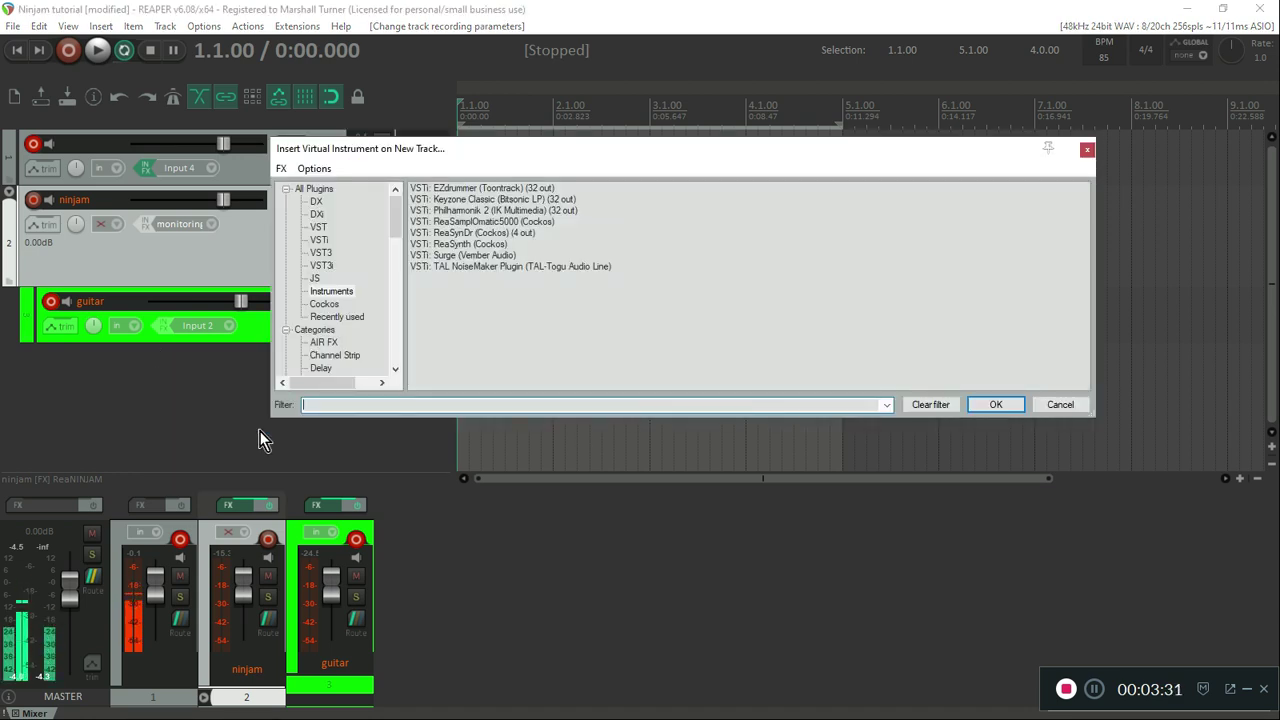
click(461, 189)
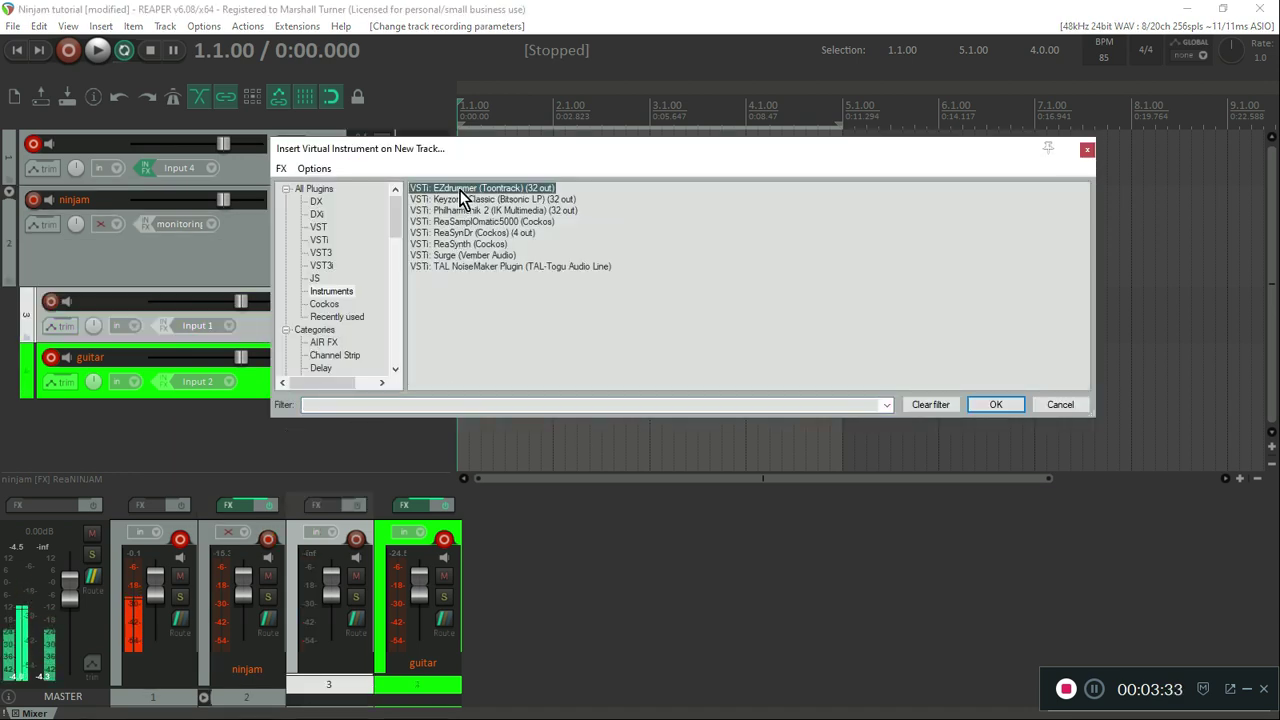
click(996, 404)
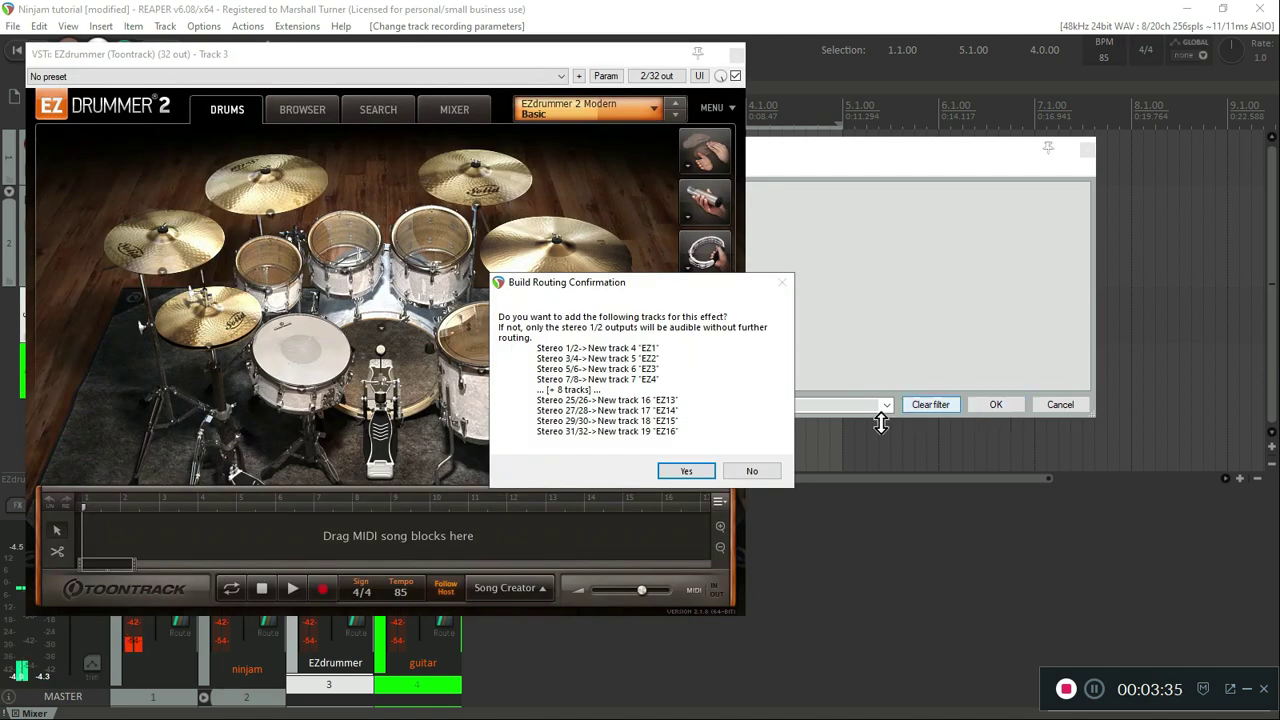
click(752, 474)
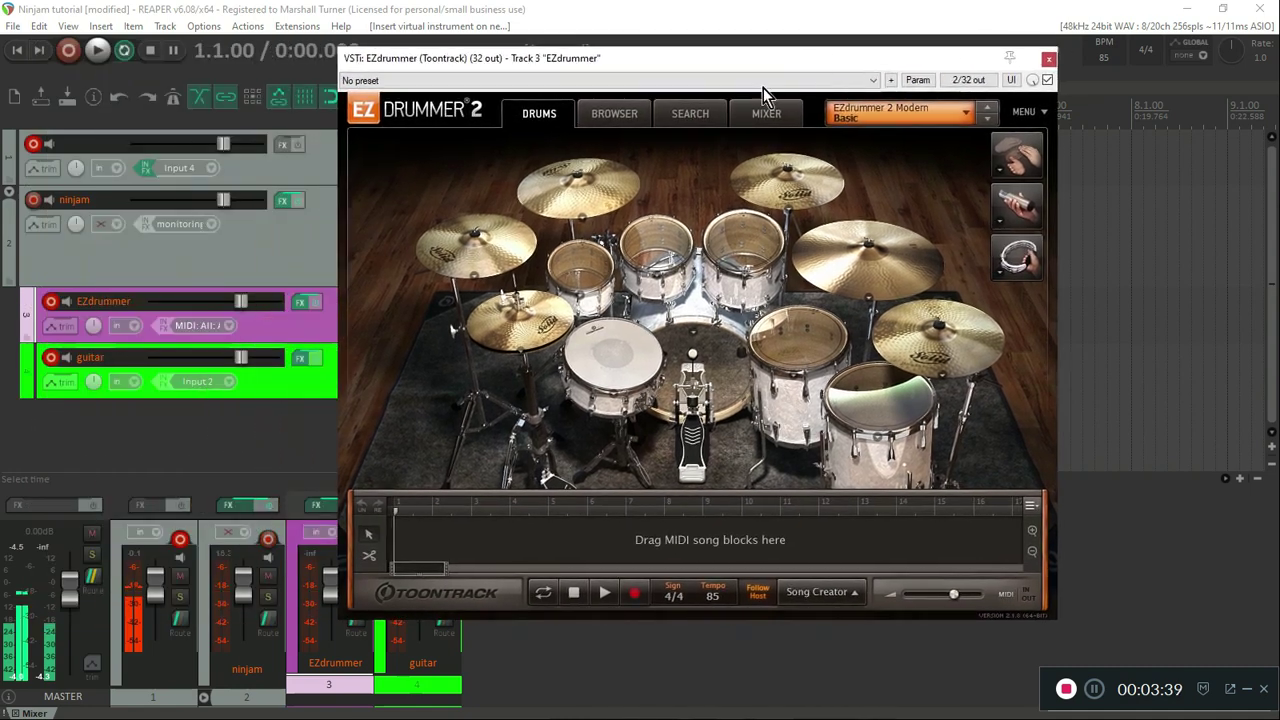
- Preview the groove Variation 01 from EZdrummer's Songwriters Pack, Midtempo Straight 4/4, Push Rock 90 BPM, Verse
click(613, 119)
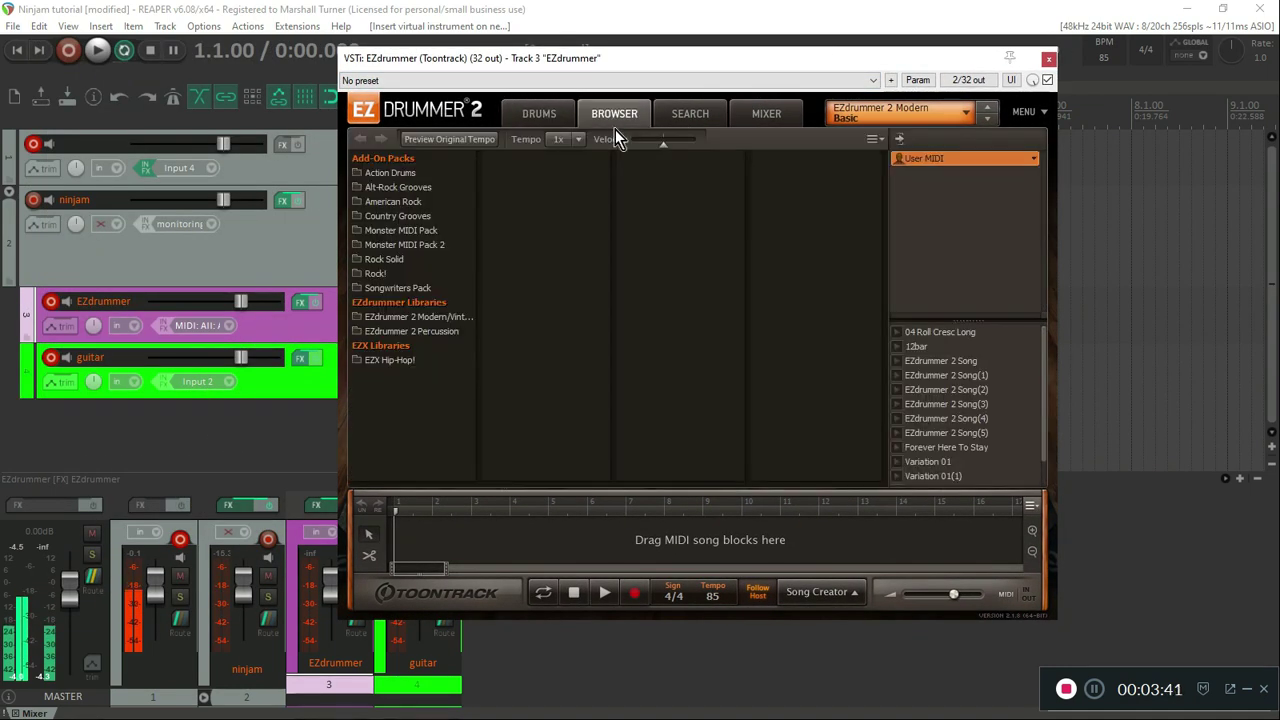
click(407, 287)
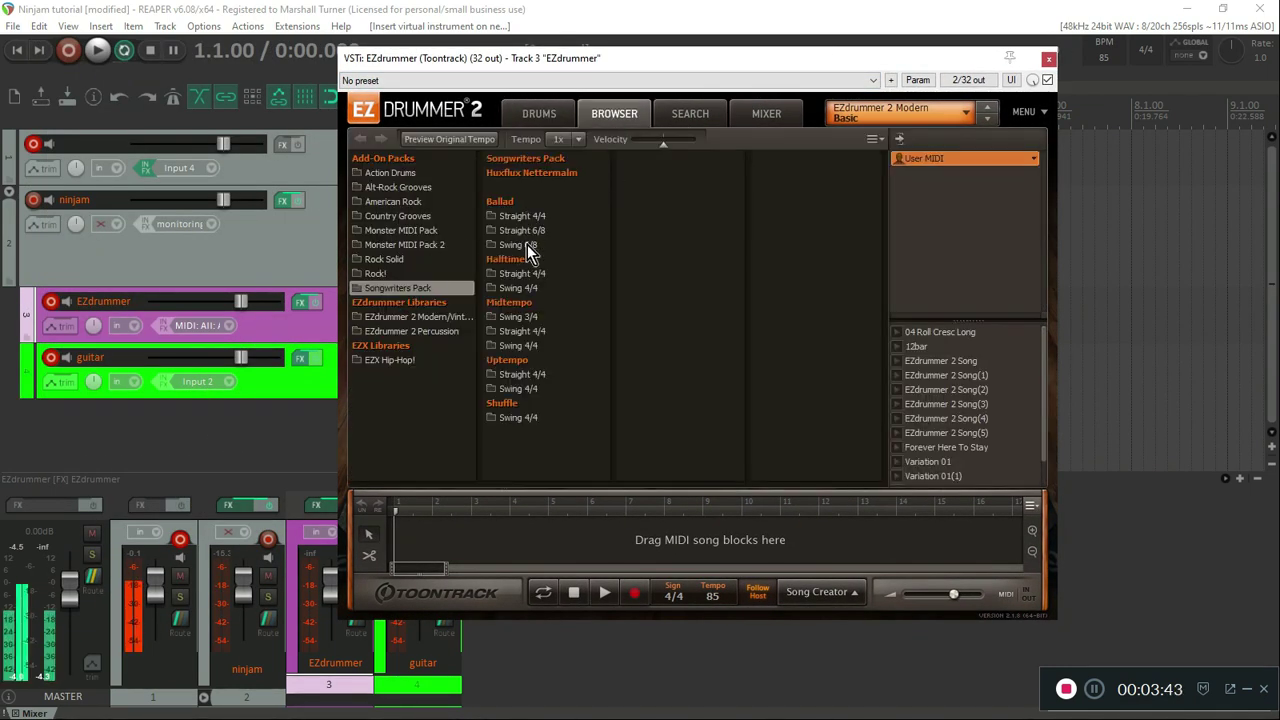
click(517, 336)
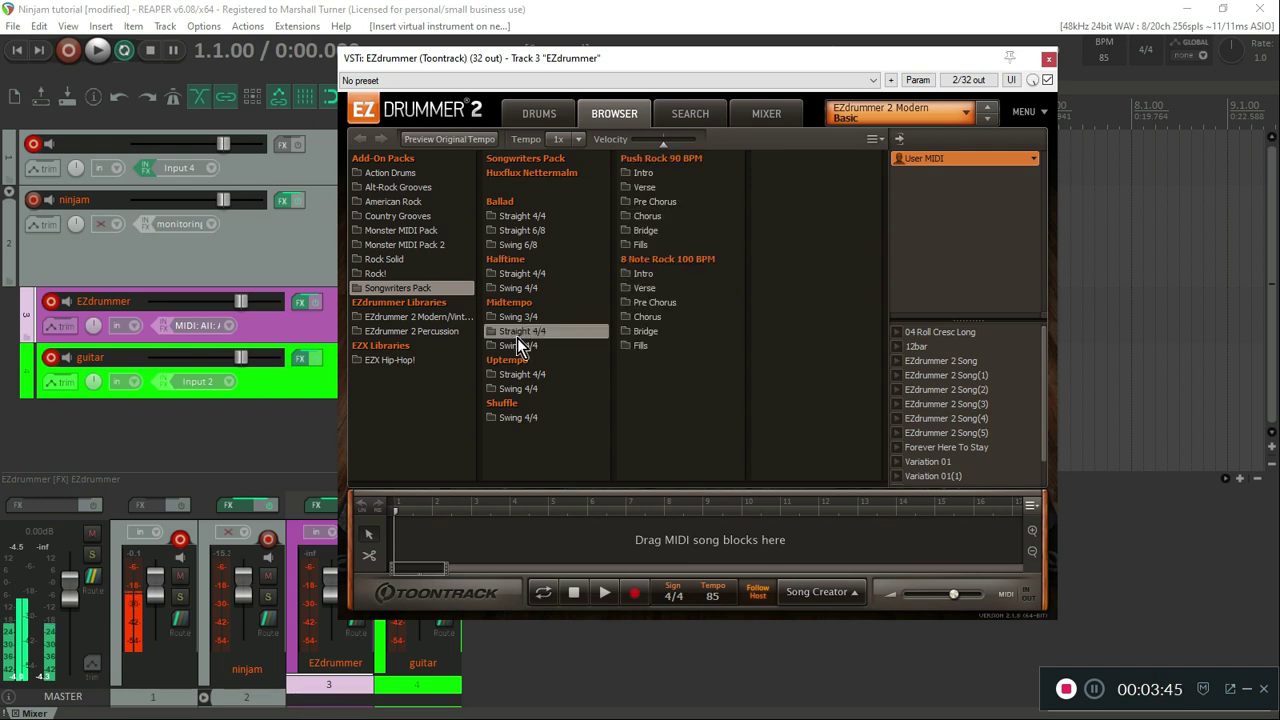
click(644, 189)
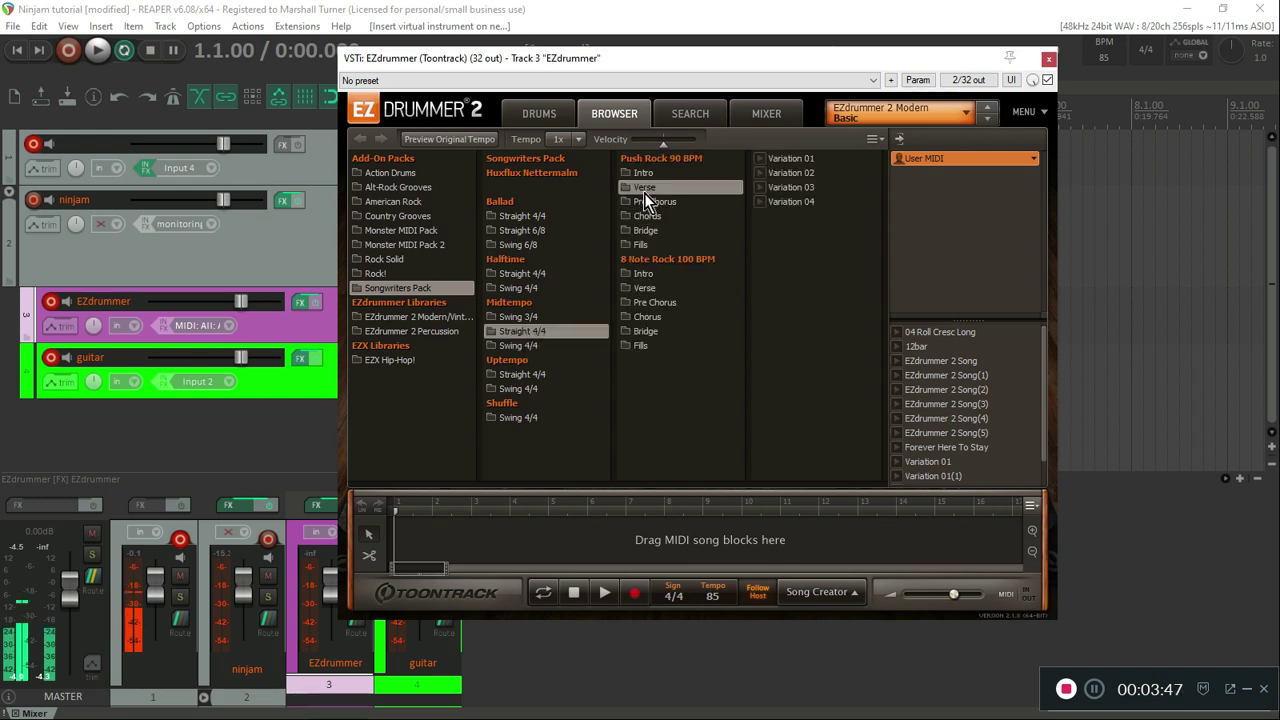
click(763, 165)
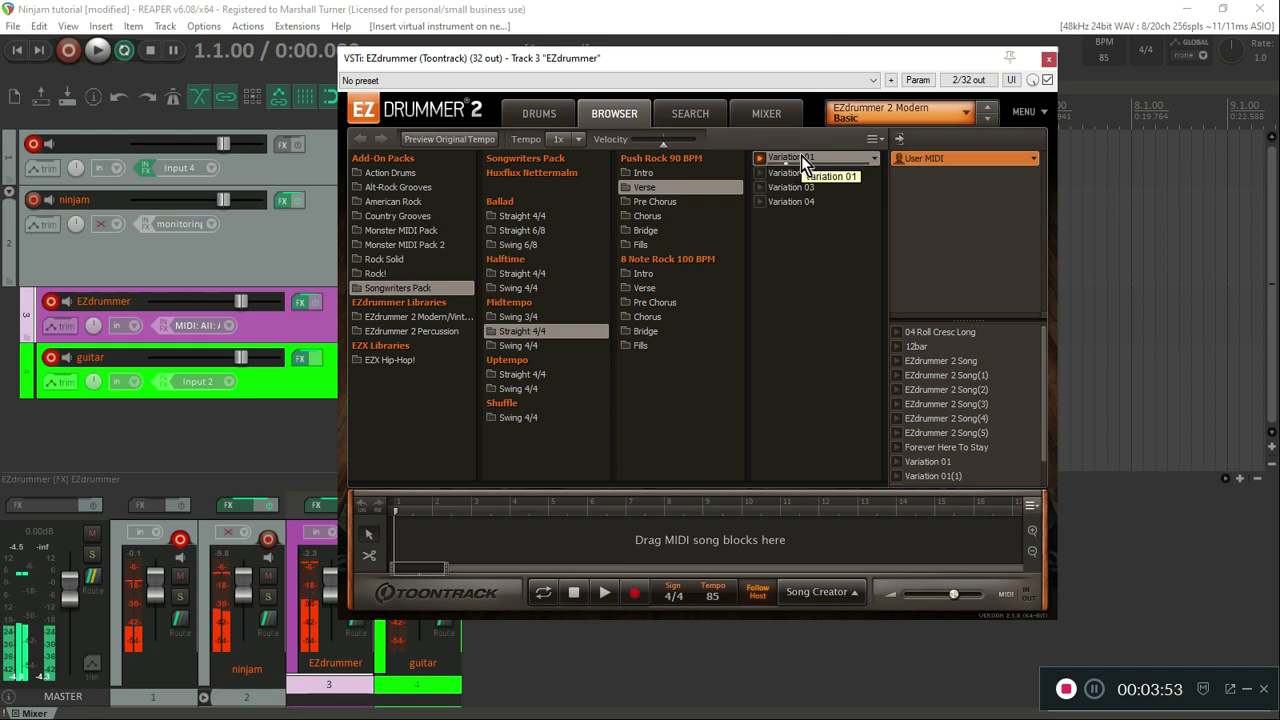
- Place Variation 01 twice in a row on EZdrummer's song timeline, stop the preview, and close the plug-in window
drag(801, 155, 398, 560)
drag(800, 160, 712, 553)
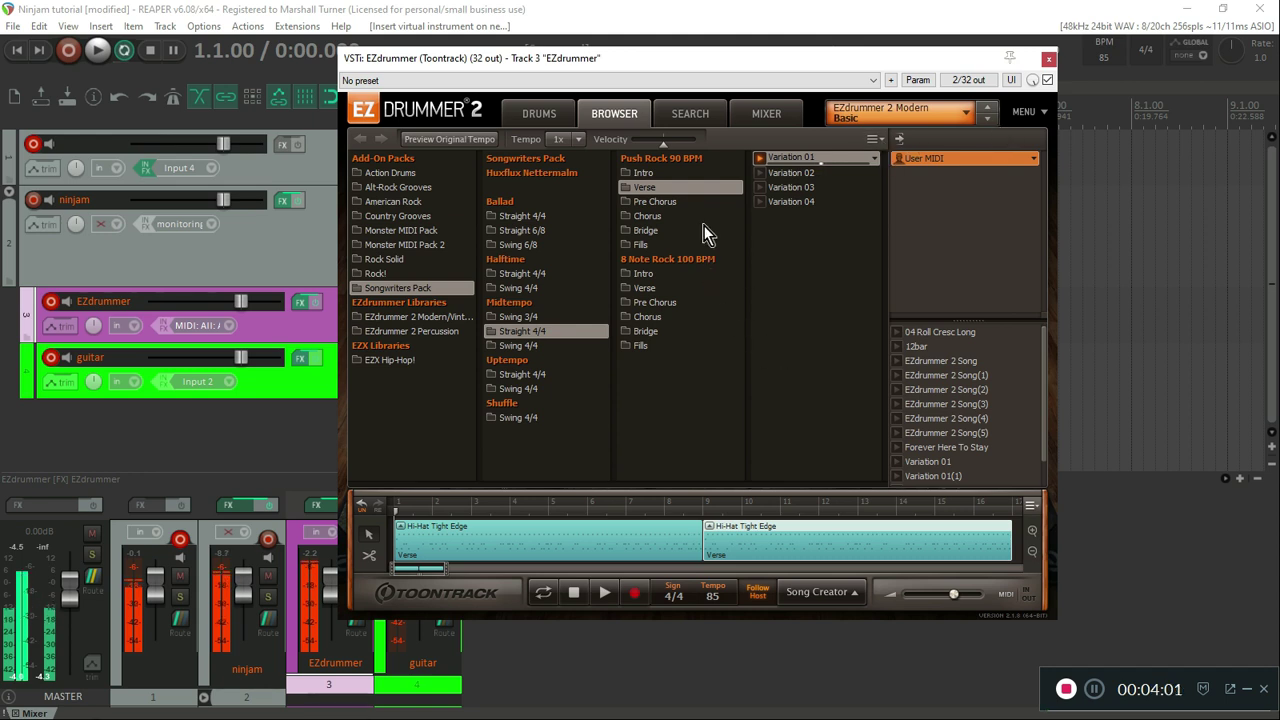
click(759, 158)
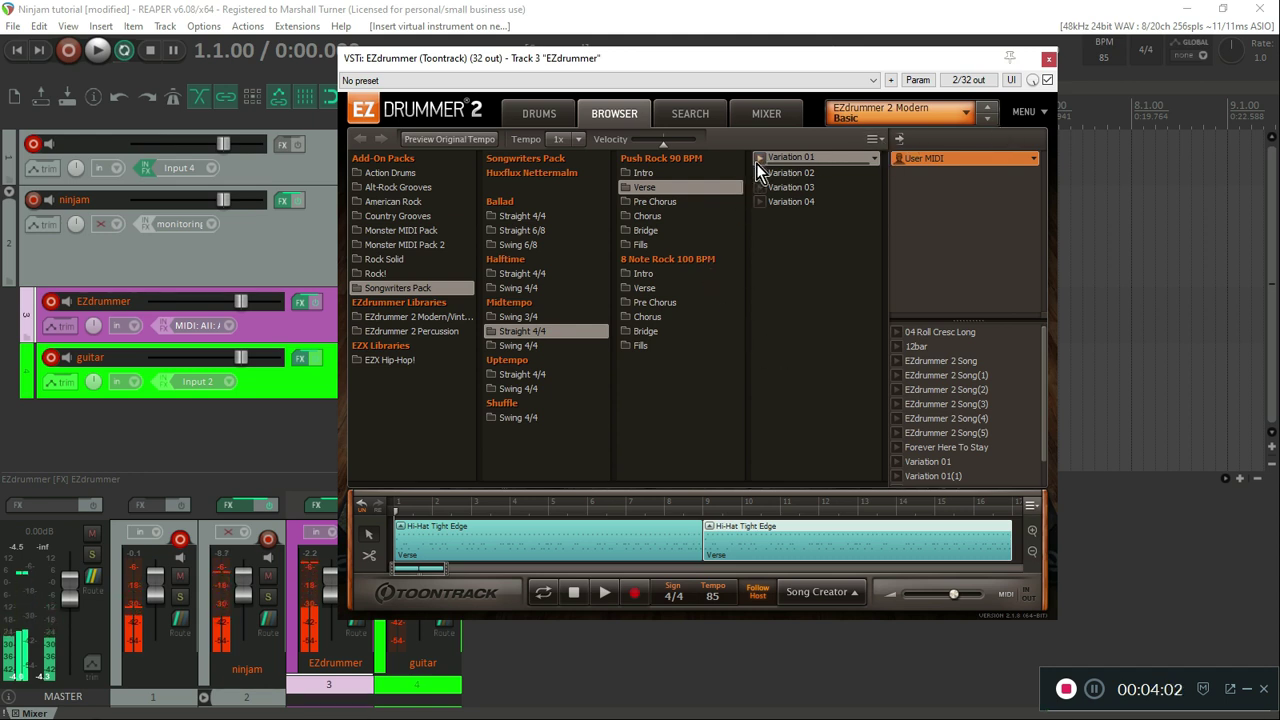
click(1049, 60)
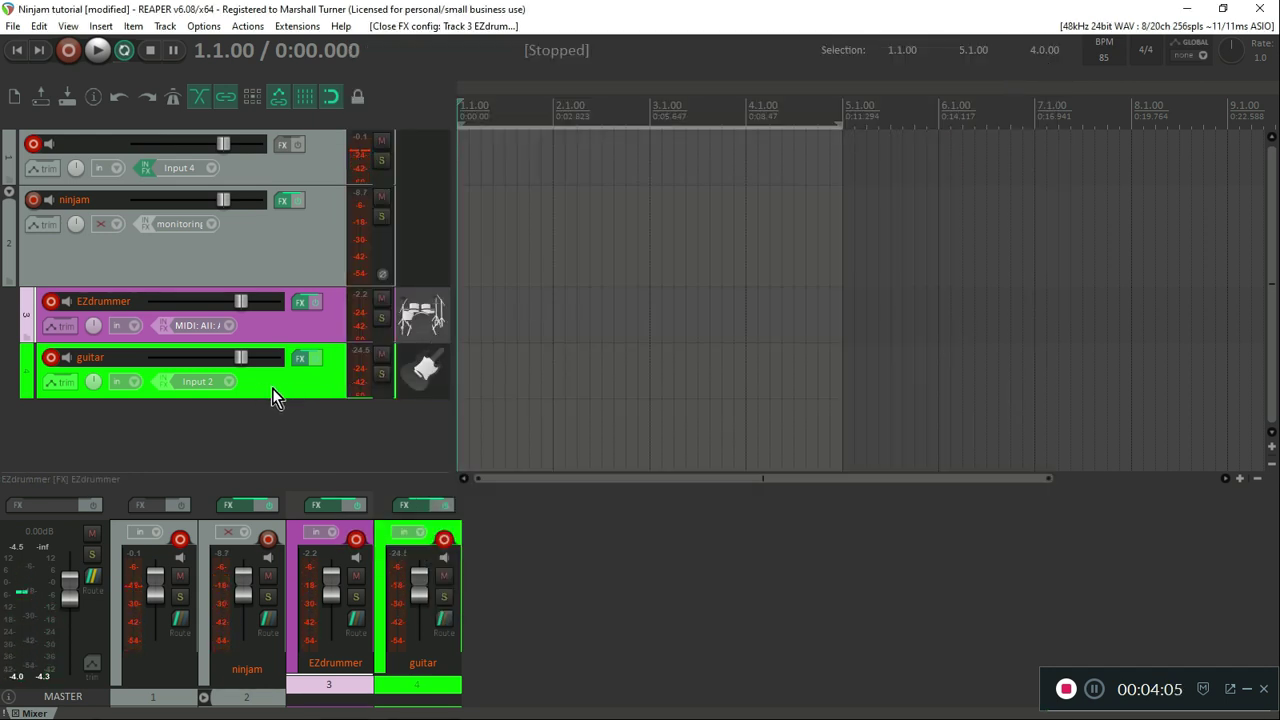
- Check the guitar track's amp plug-in, close it, and move the guitar track above the EZdrummer track
click(300, 362)
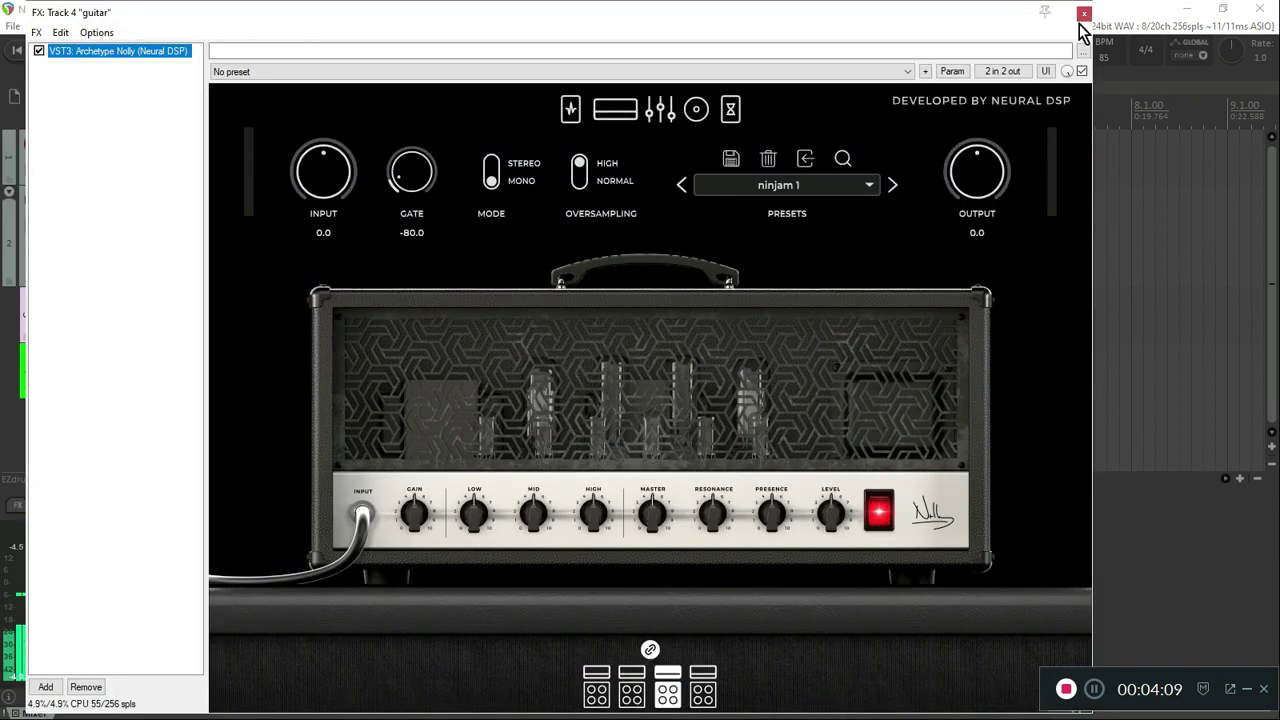
click(1083, 16)
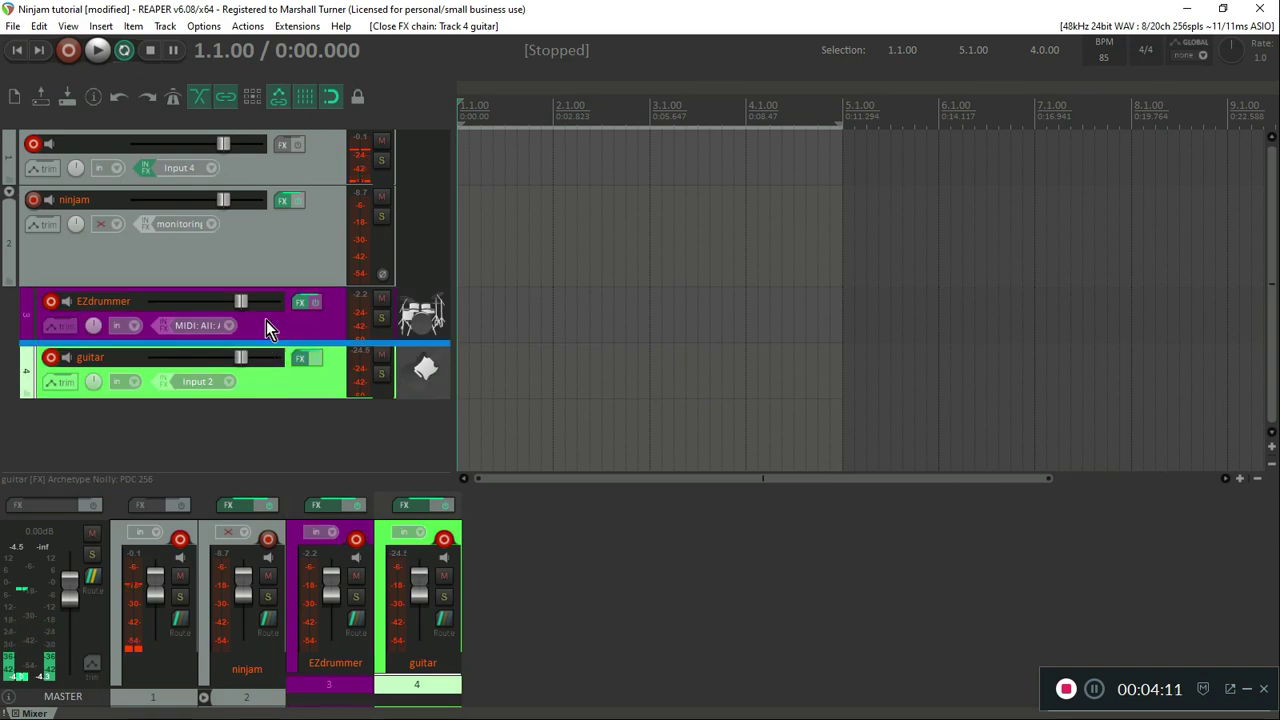
drag(266, 321, 265, 327)
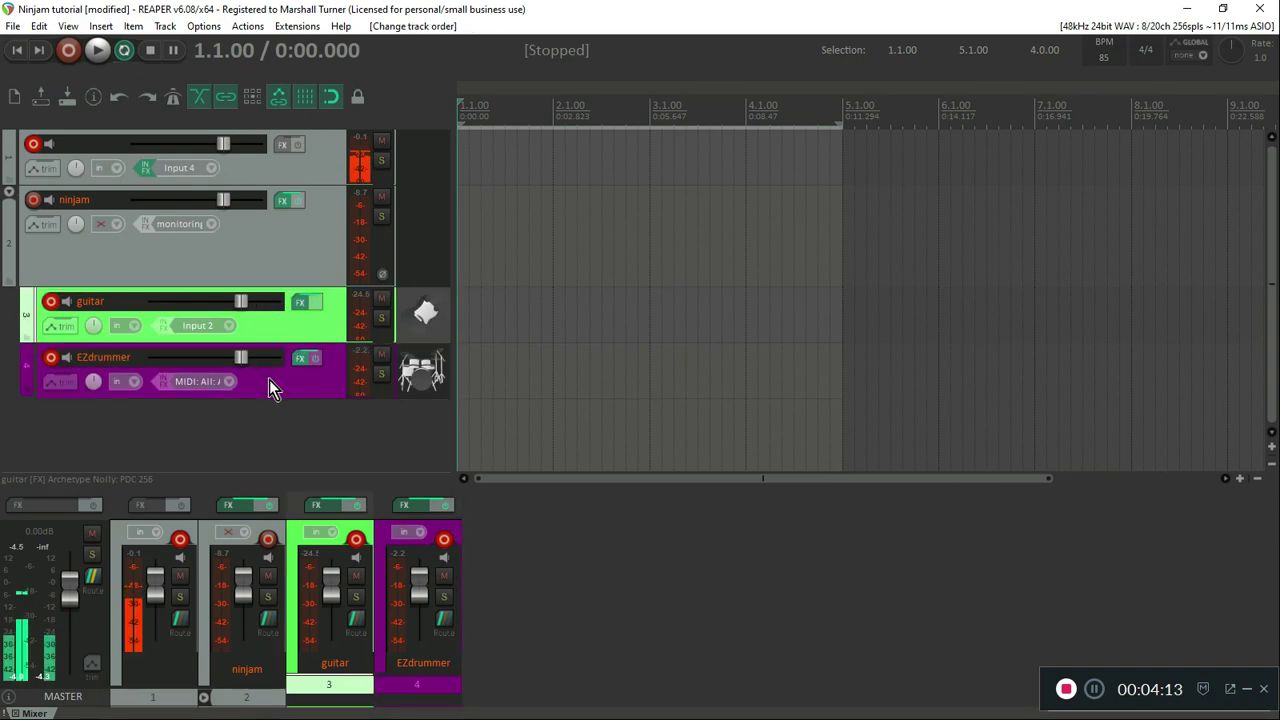
- Reopen EZdrummer, play back the drum sequence beside the track meters, stop it, and close the plug-in window
click(301, 362)
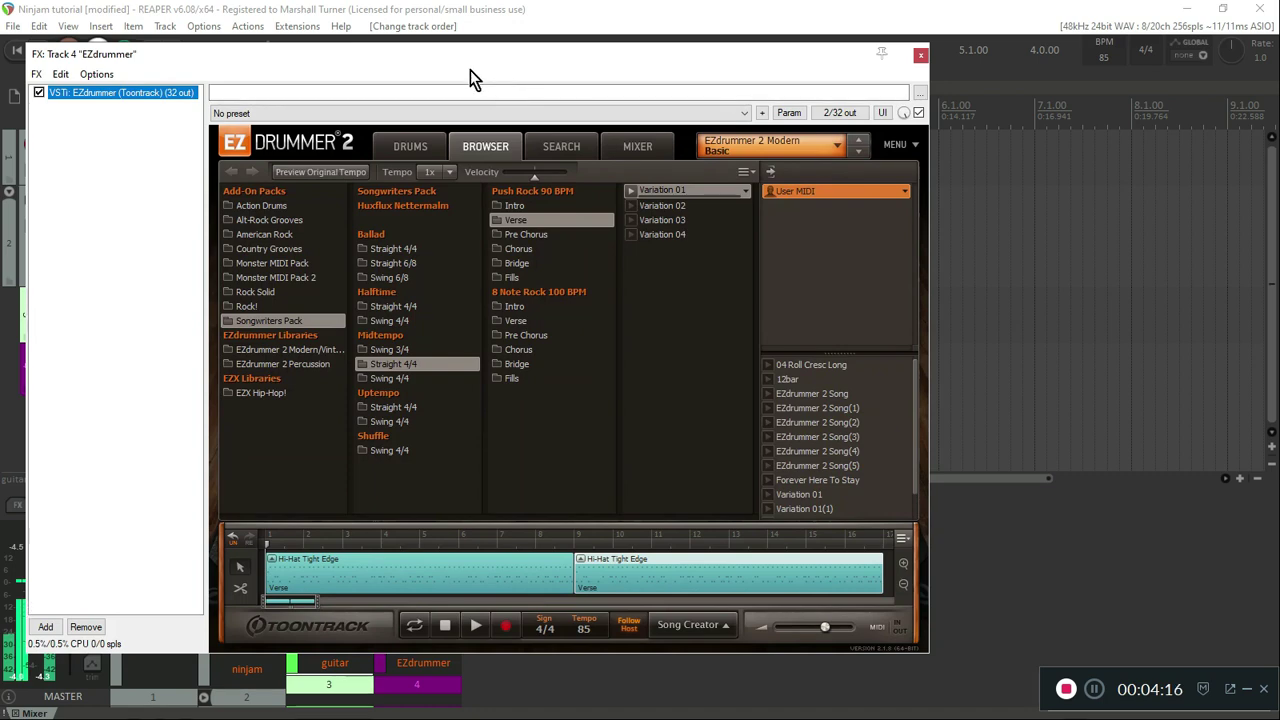
drag(445, 27, 975, 75)
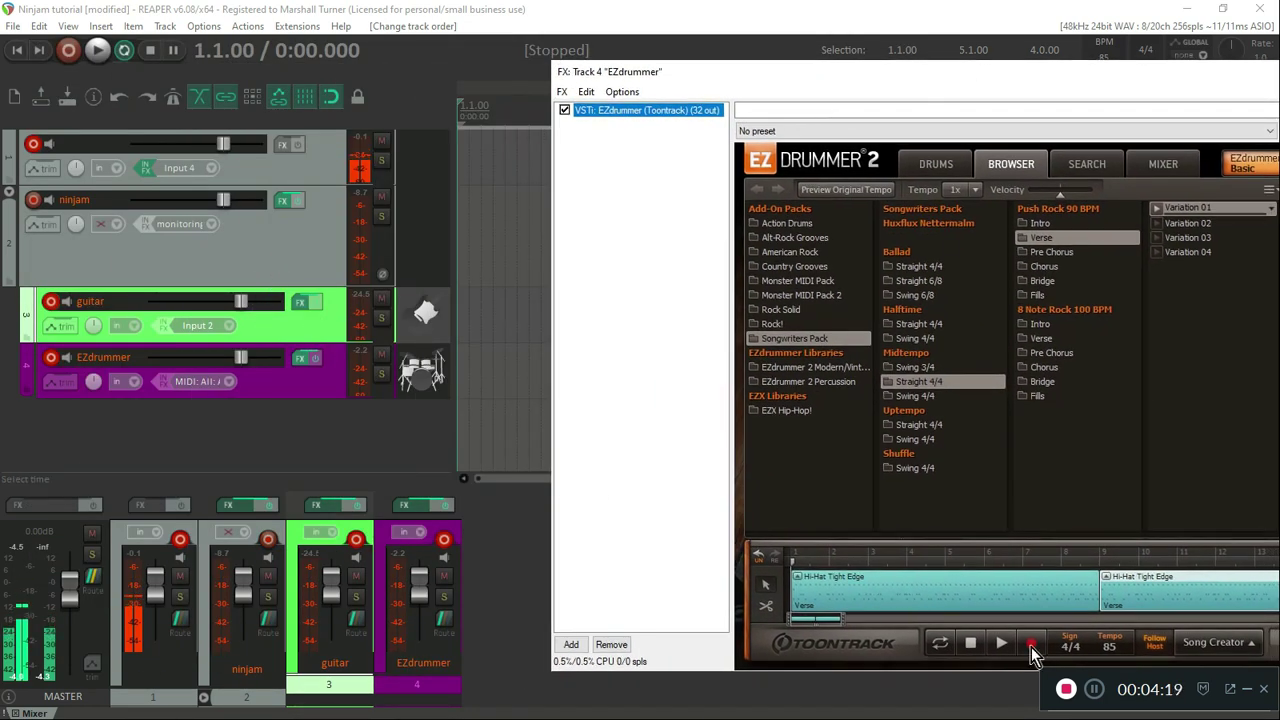
click(998, 645)
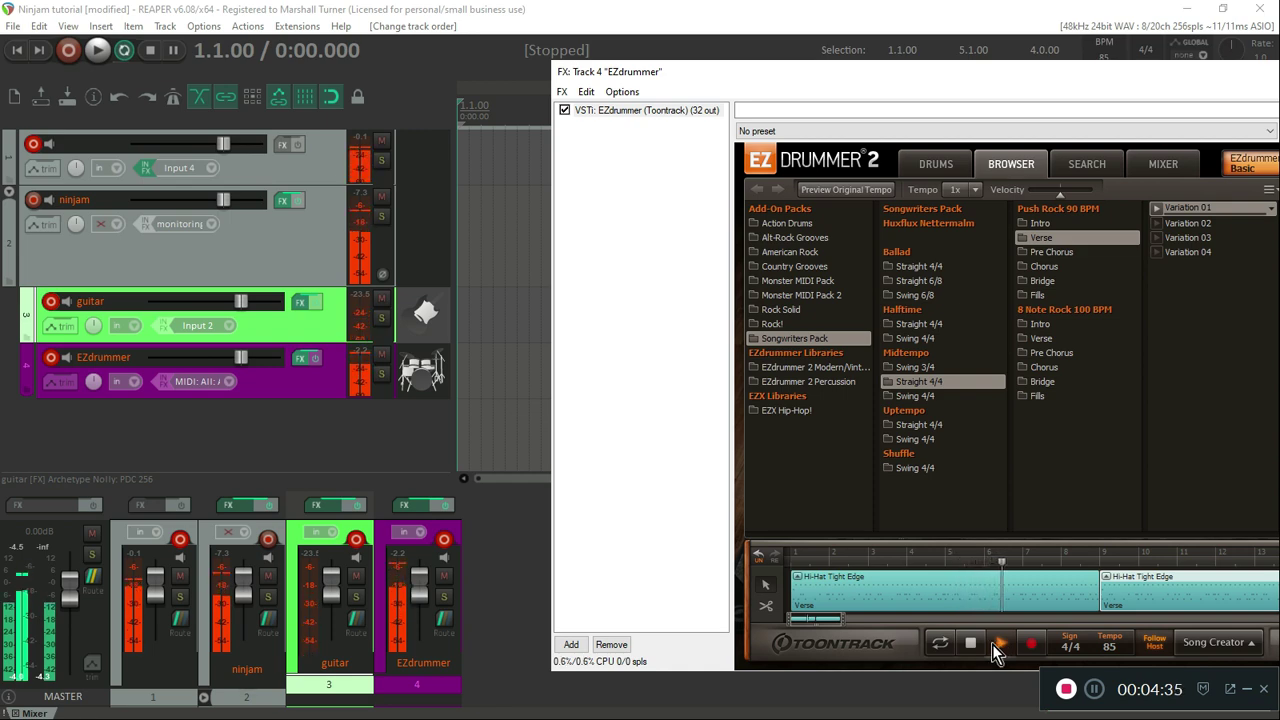
click(976, 635)
drag(954, 84, 673, 81)
click(1166, 71)
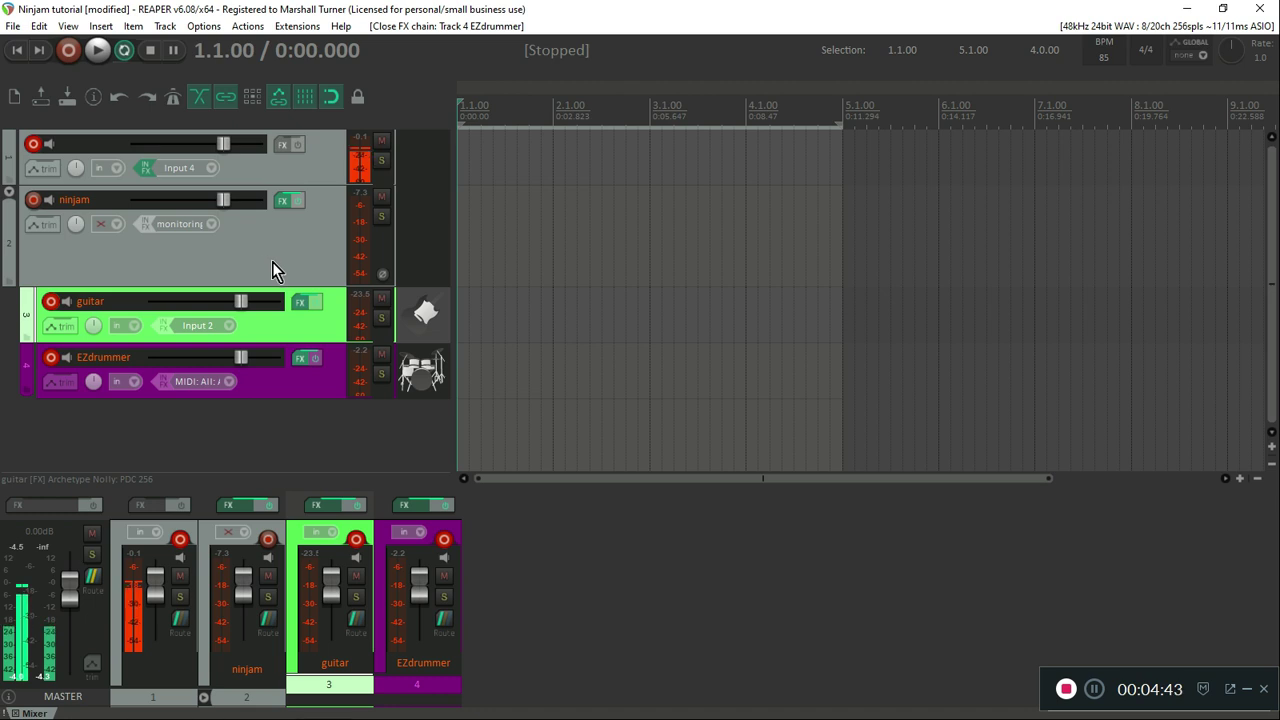
- Open the ReaNINJAM console from the ninjam track and reset the metronome to 0.0 dB with centered pan
click(284, 202)
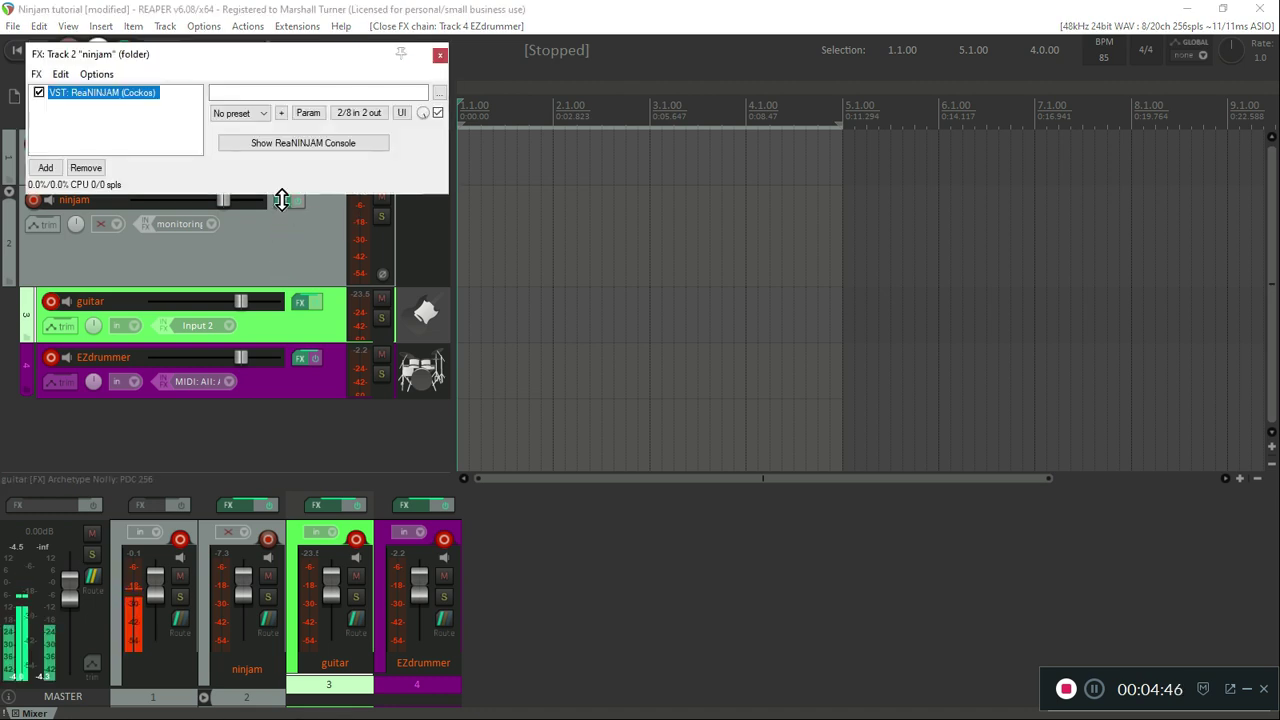
click(327, 148)
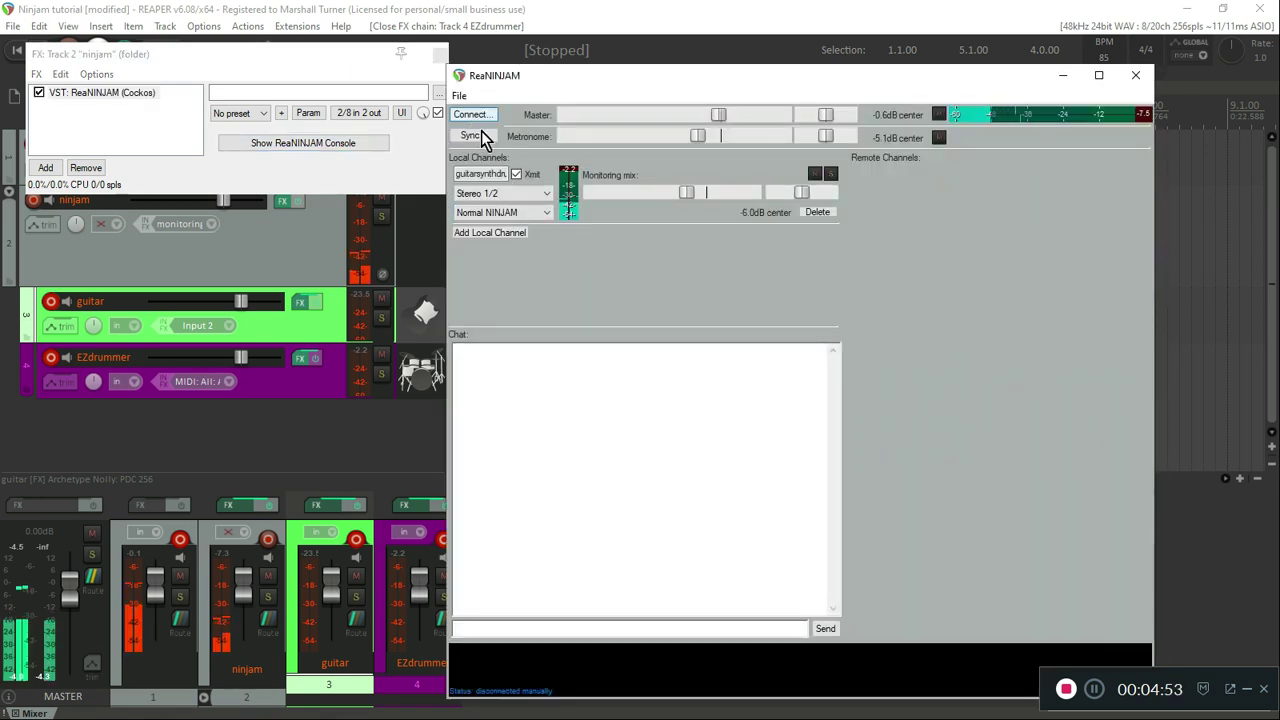
double_click(697, 136)
drag(687, 145, 713, 146)
drag(823, 136, 850, 148)
double_click(834, 138)
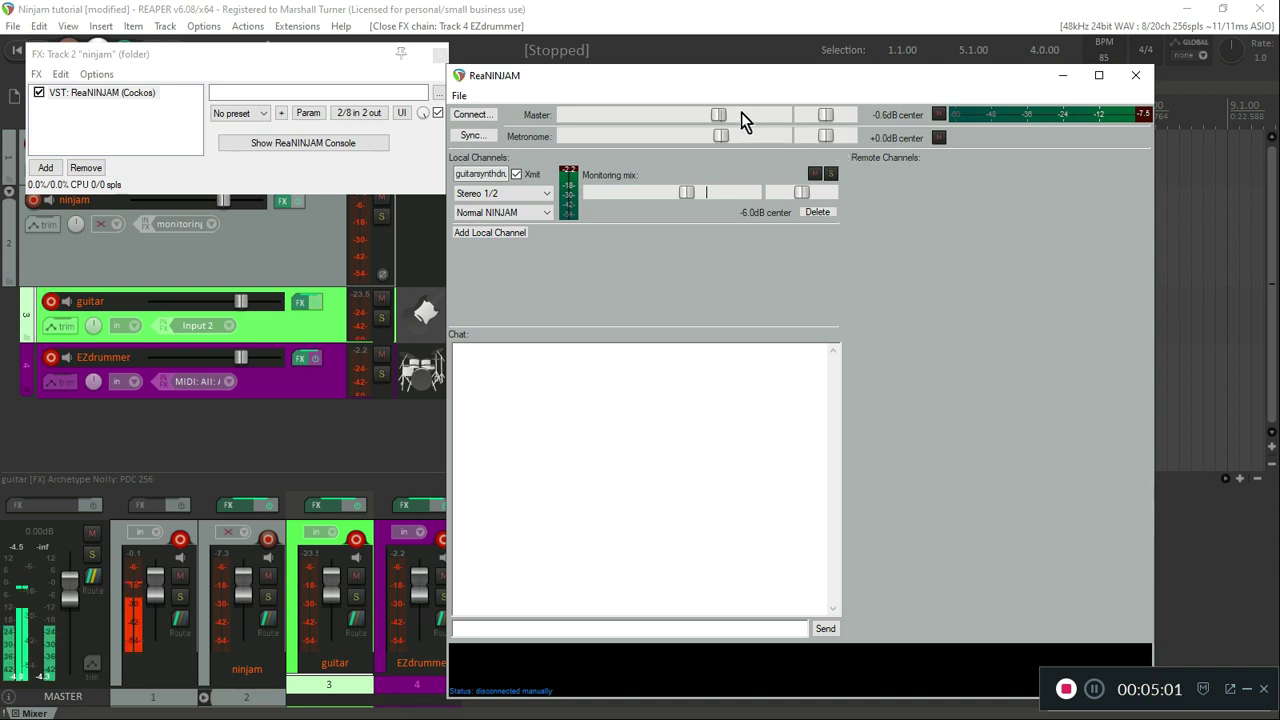
- Reset the ReaNINJAM master to 0.0 dB with centered pan, and lower the metronome volume to -8.5 dB
scroll(726, 116, down, 1)
drag(773, 119, 746, 128)
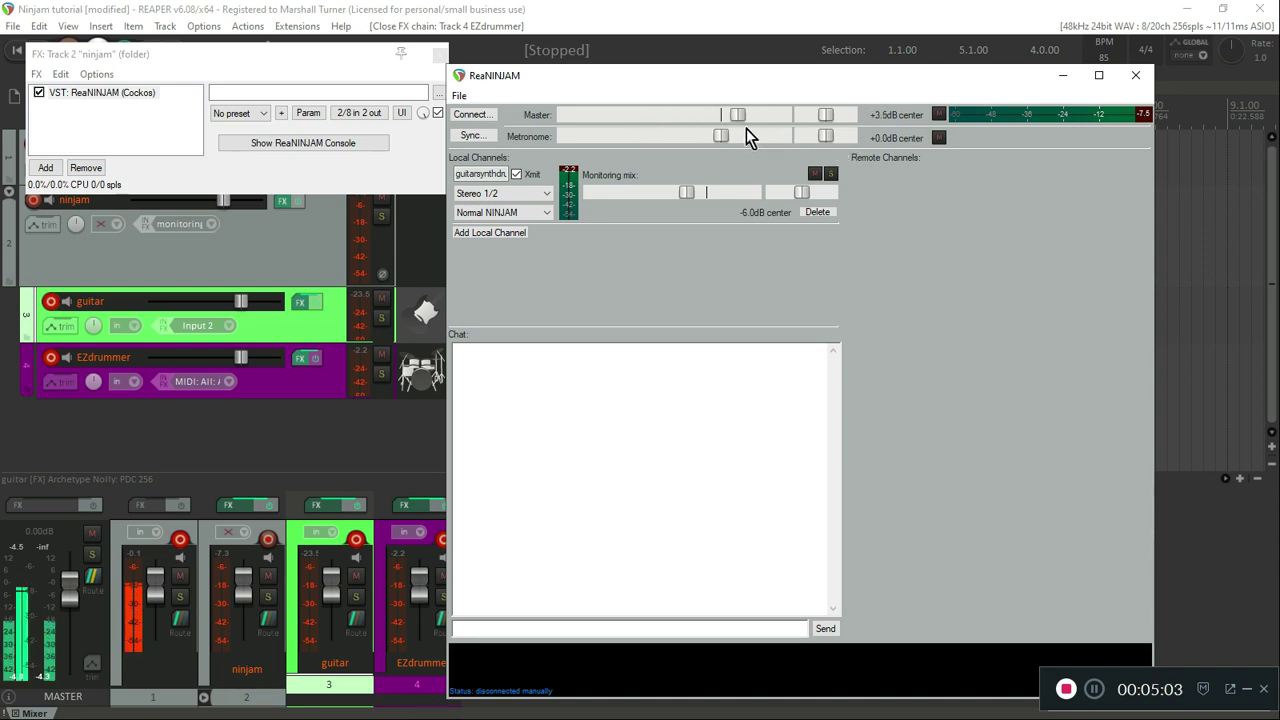
double_click(722, 121)
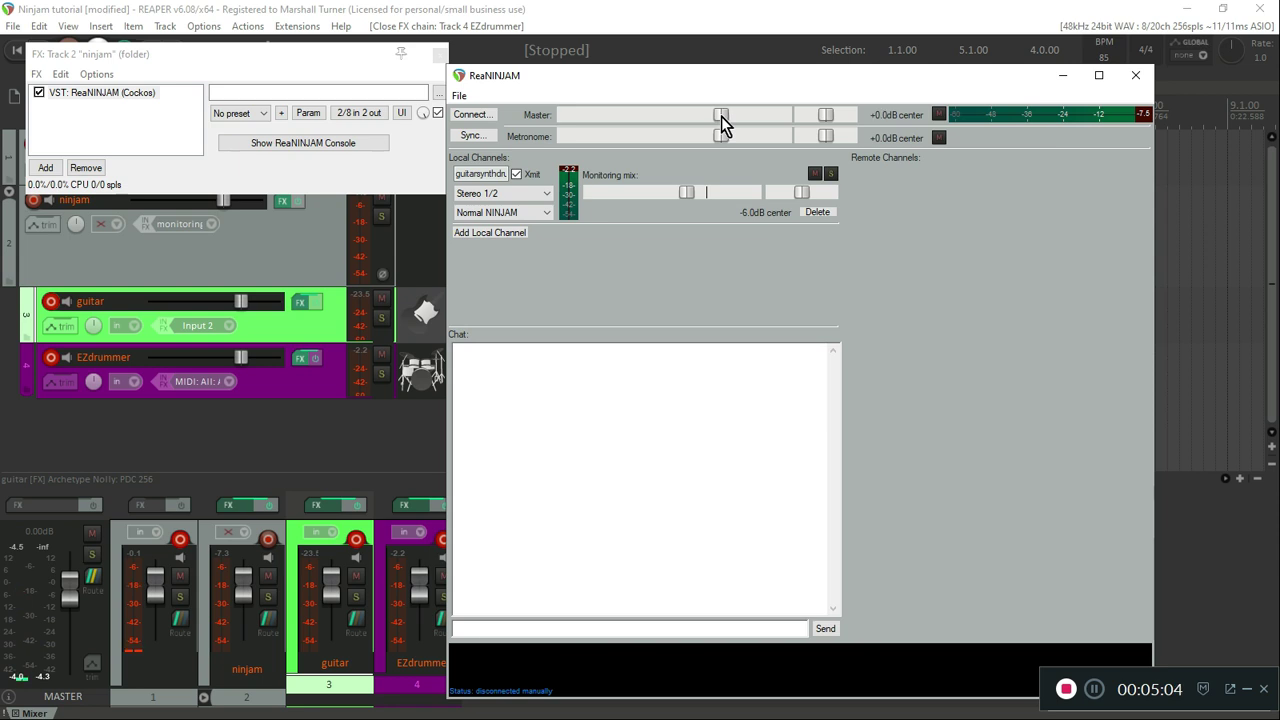
double_click(831, 116)
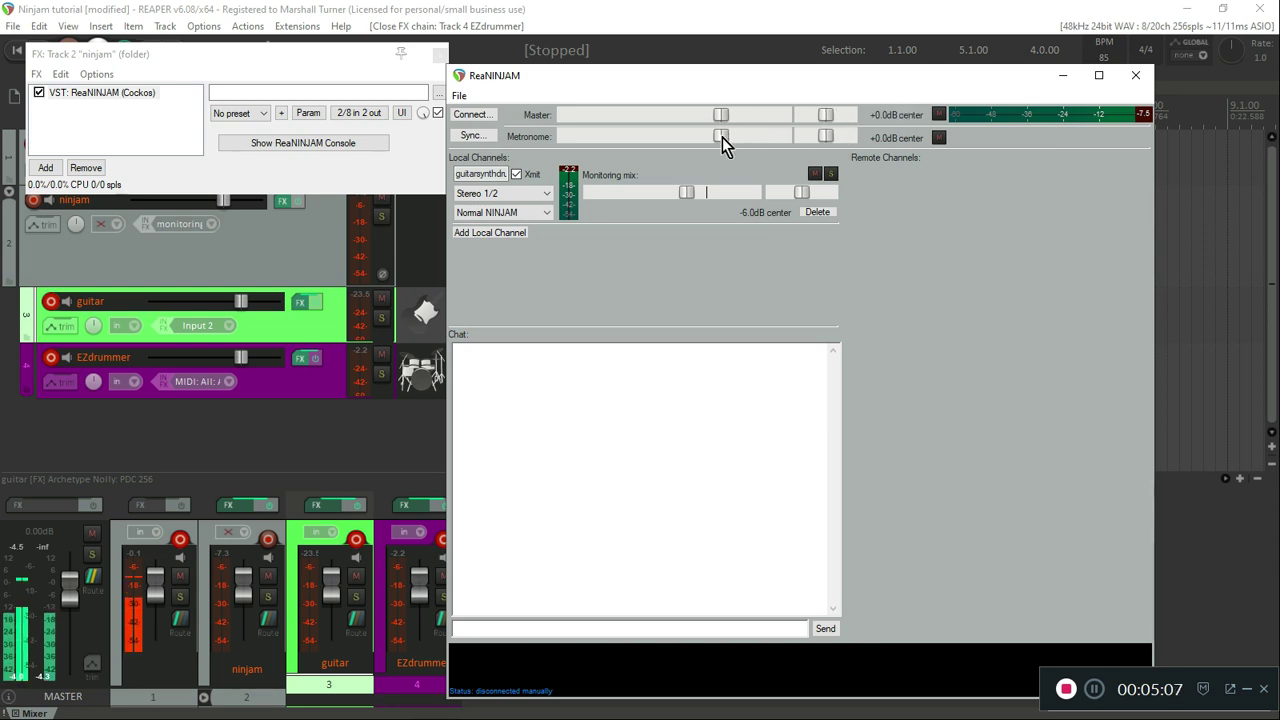
drag(721, 137, 681, 159)
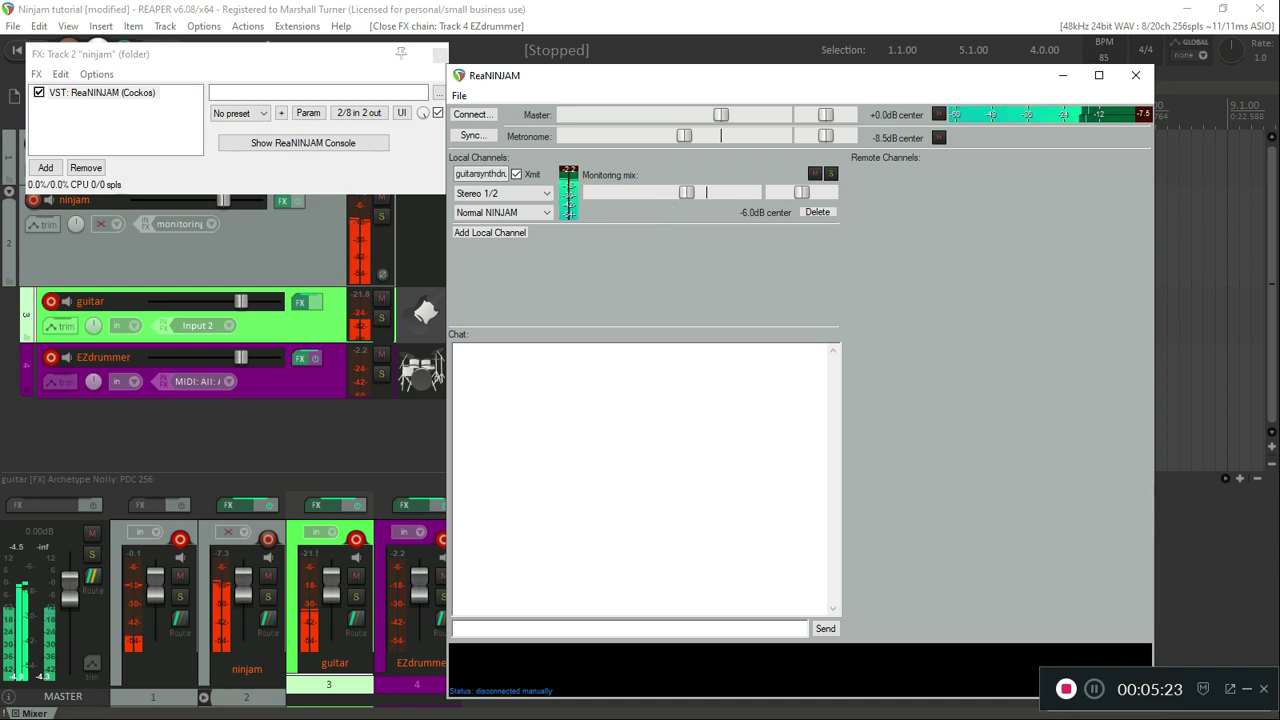
- Reset the local channel's monitoring mix volume to 0.0 dB and pan it fully left
drag(684, 192, 654, 196)
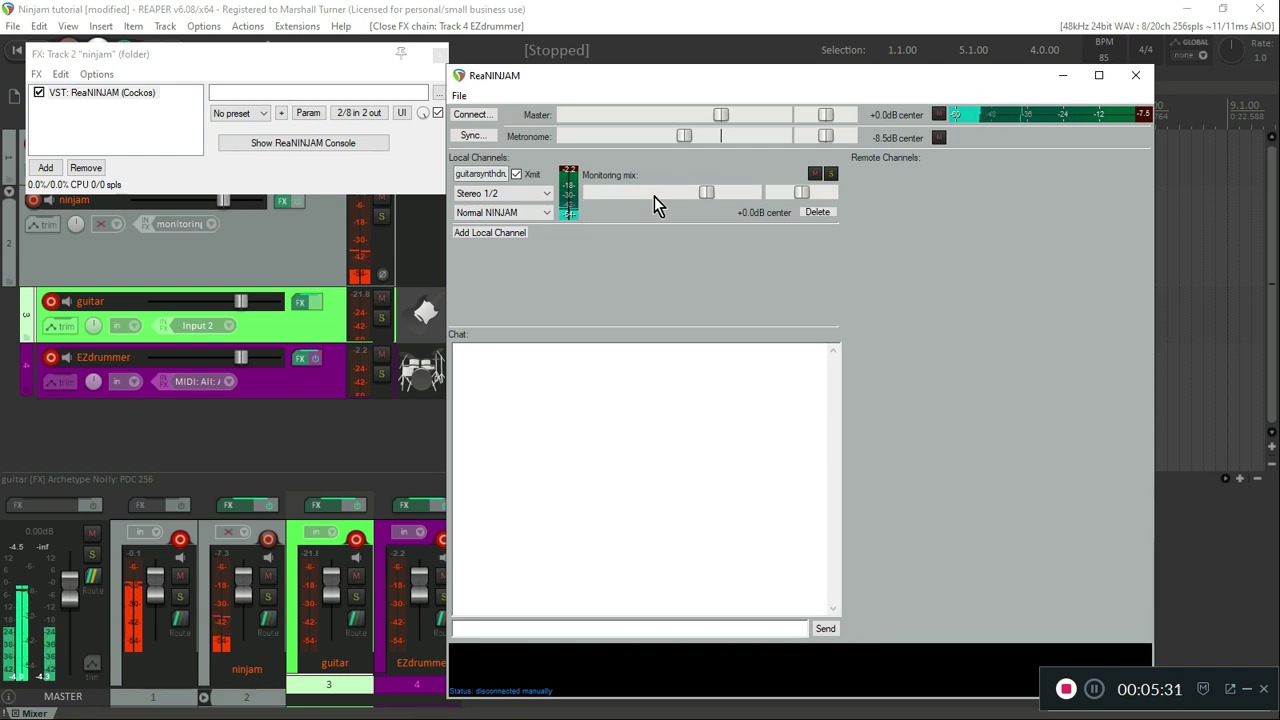
double_click(654, 196)
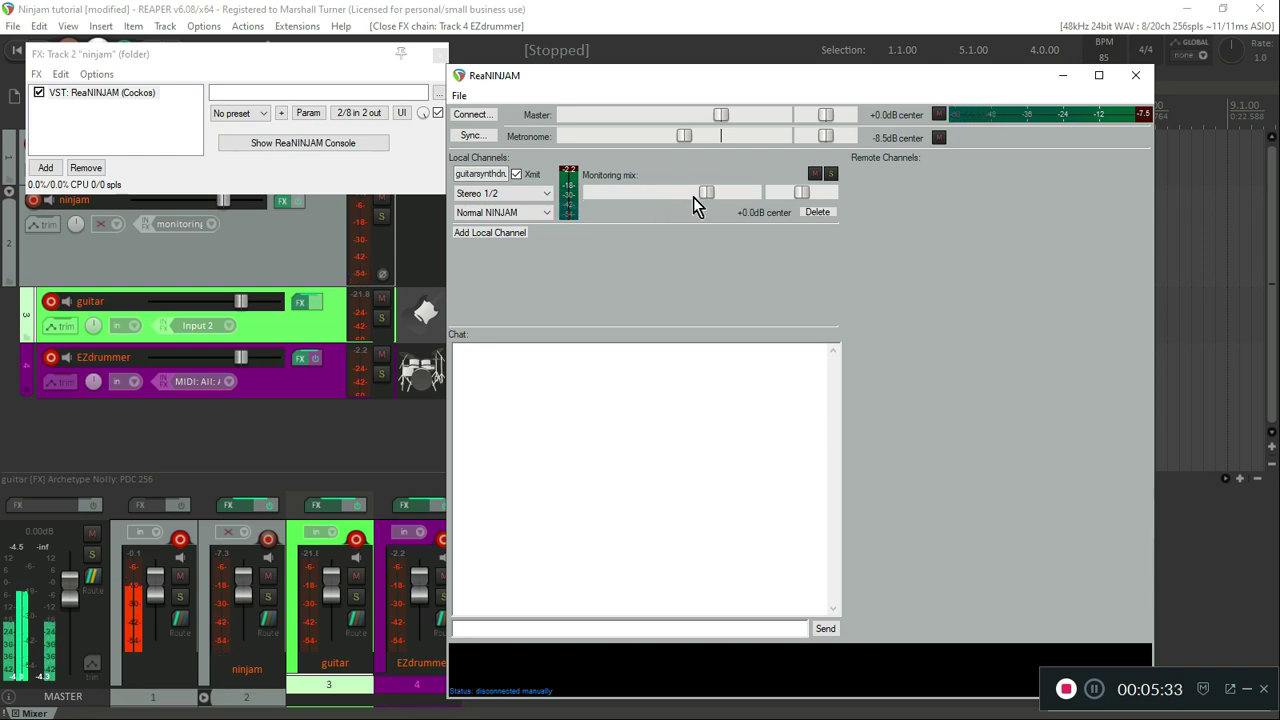
drag(810, 192, 740, 210)
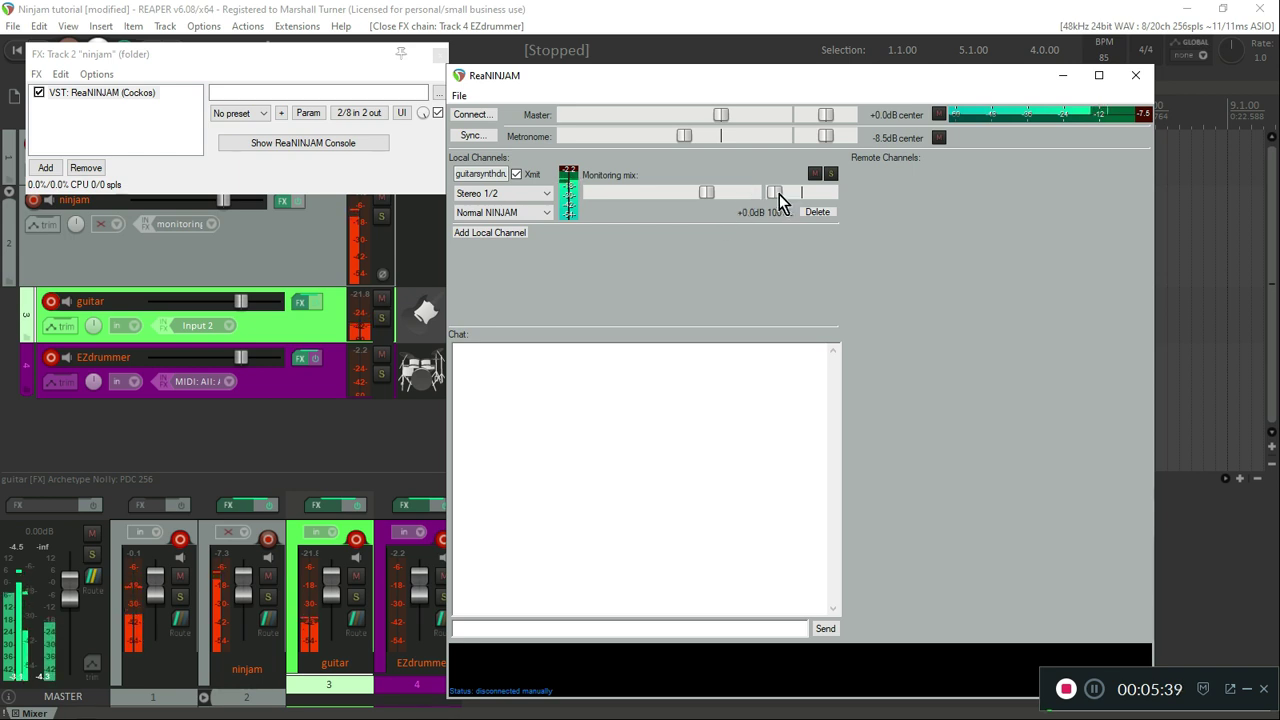
- Try the local channel's monitoring pan at 100%, 26% and 42% right, and reset it to center
drag(779, 194, 871, 195)
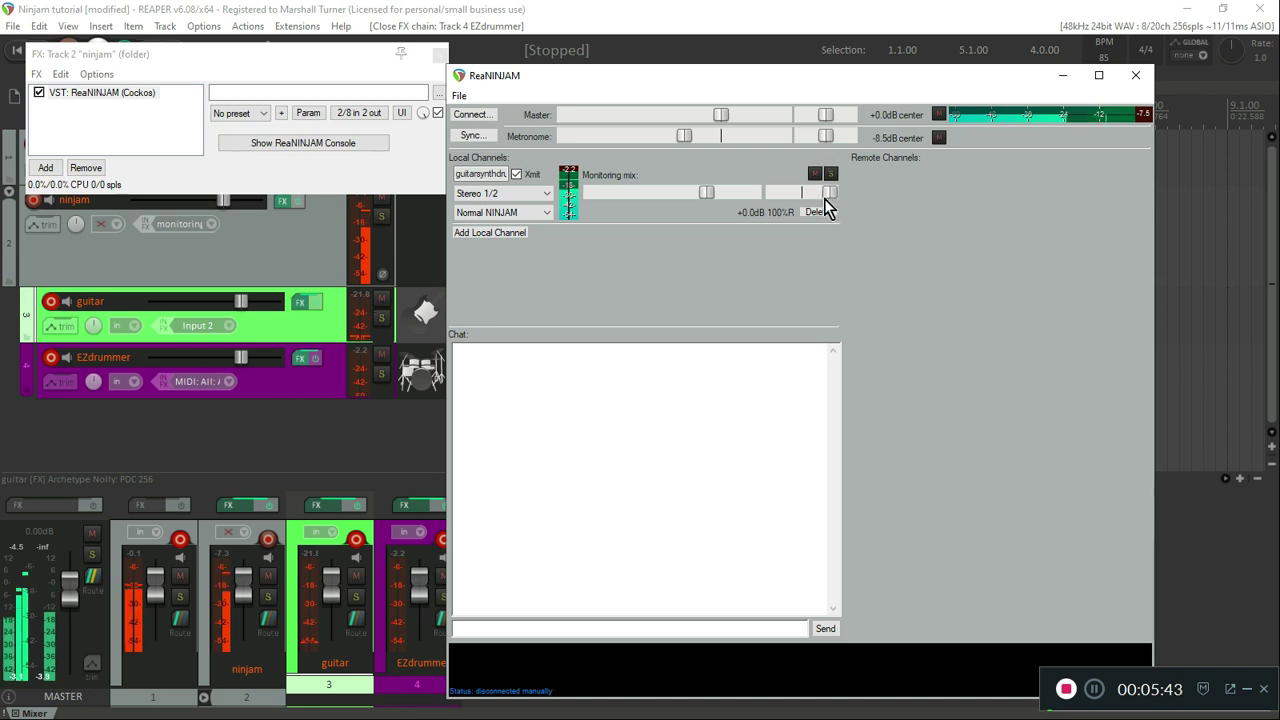
drag(826, 192, 809, 203)
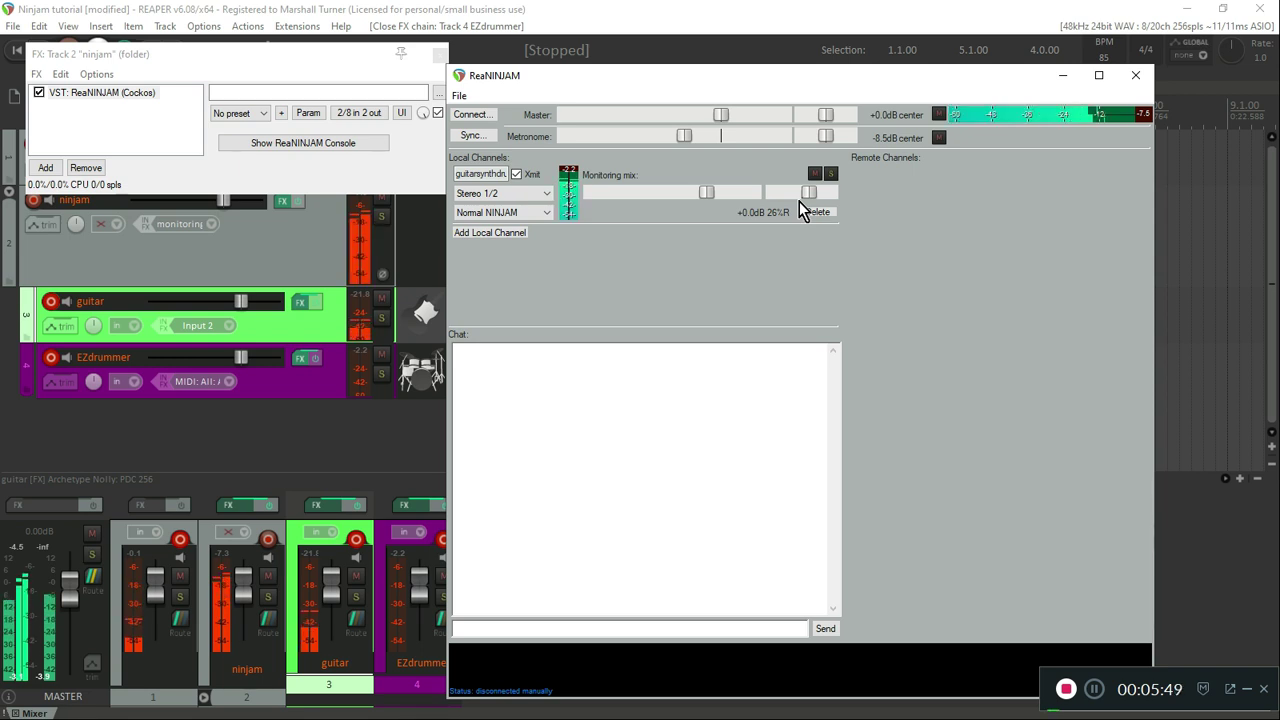
drag(810, 200, 812, 207)
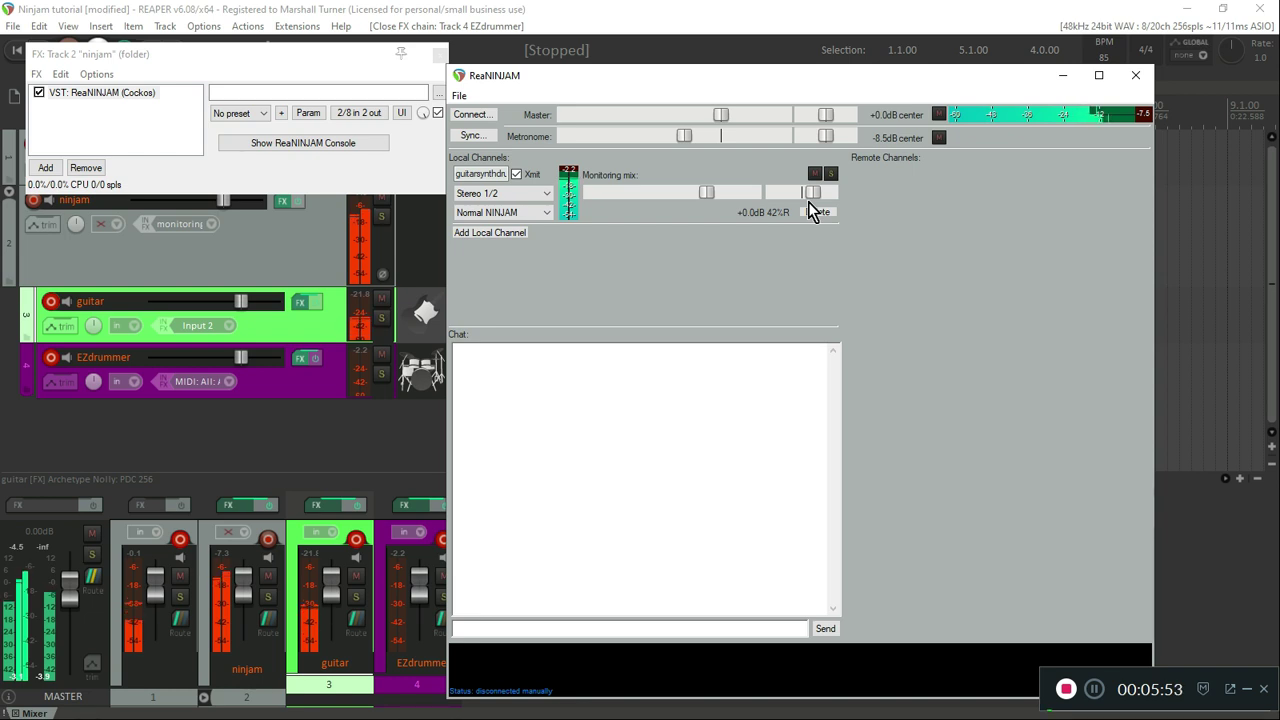
double_click(808, 196)
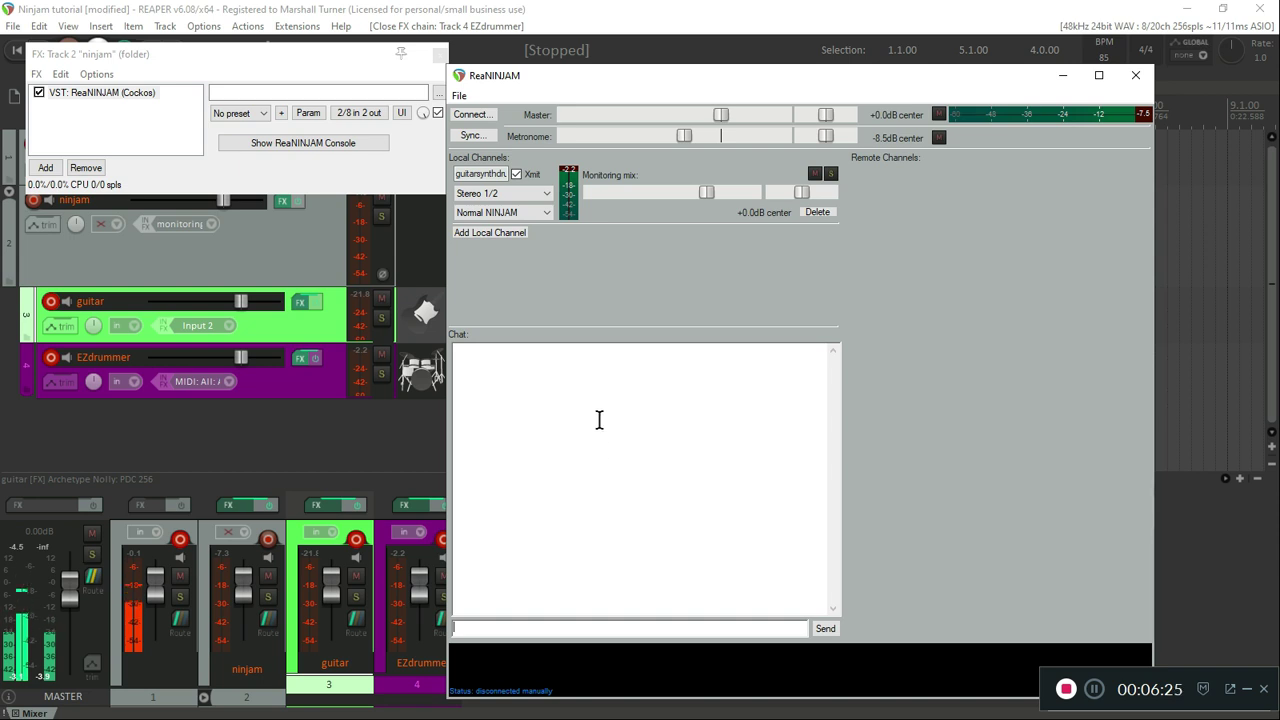
- Open the NINJAM connection configuration and toggle anonymous connection off and back on, keeping the existing username
click(472, 115)
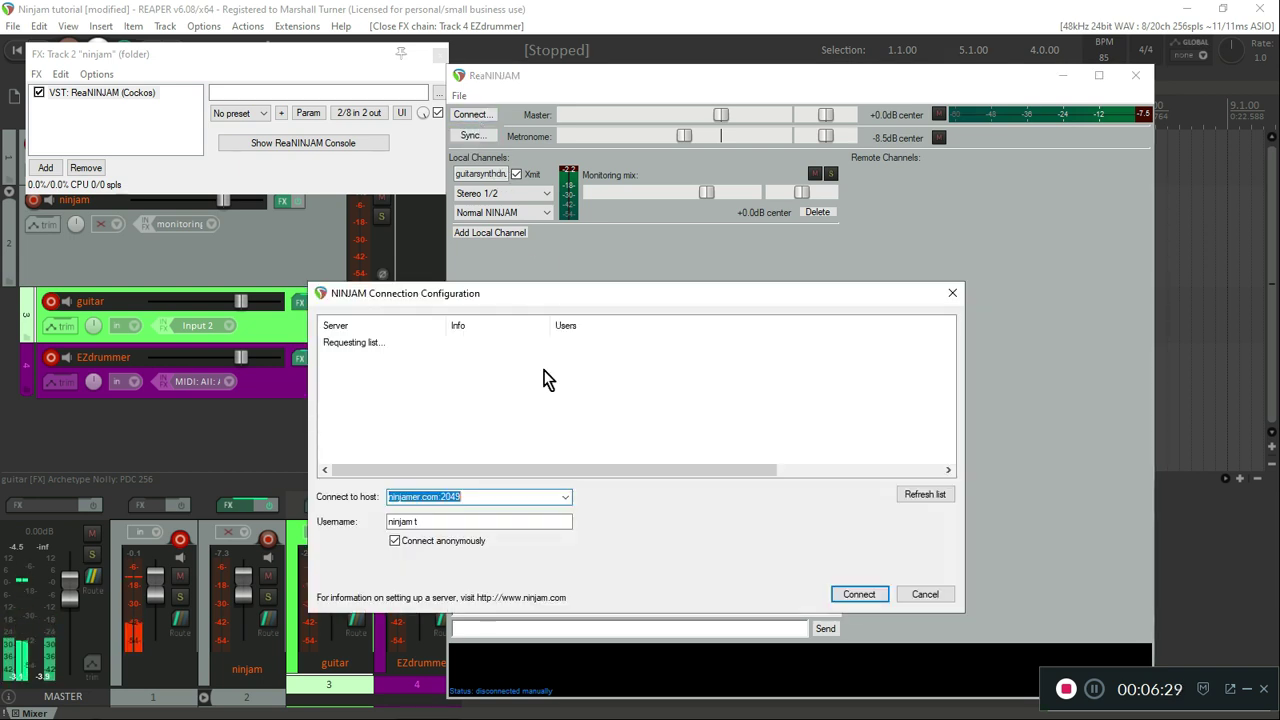
click(394, 540)
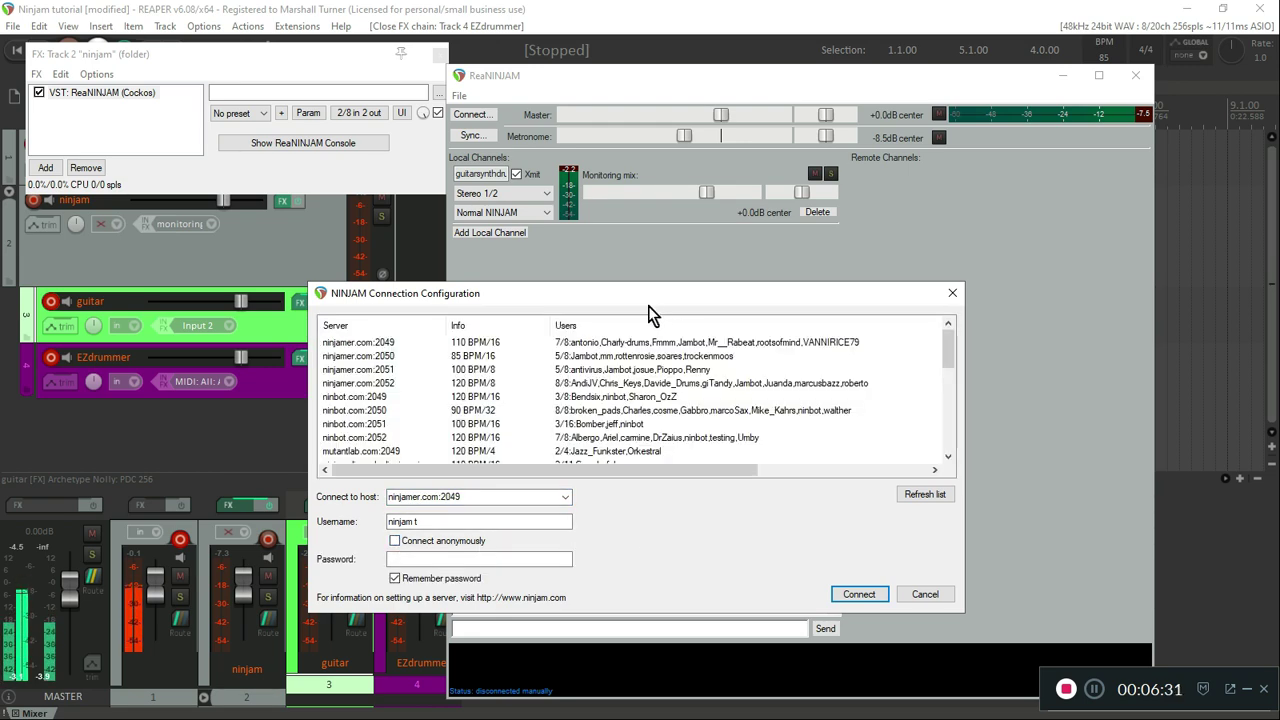
drag(647, 298, 717, 236)
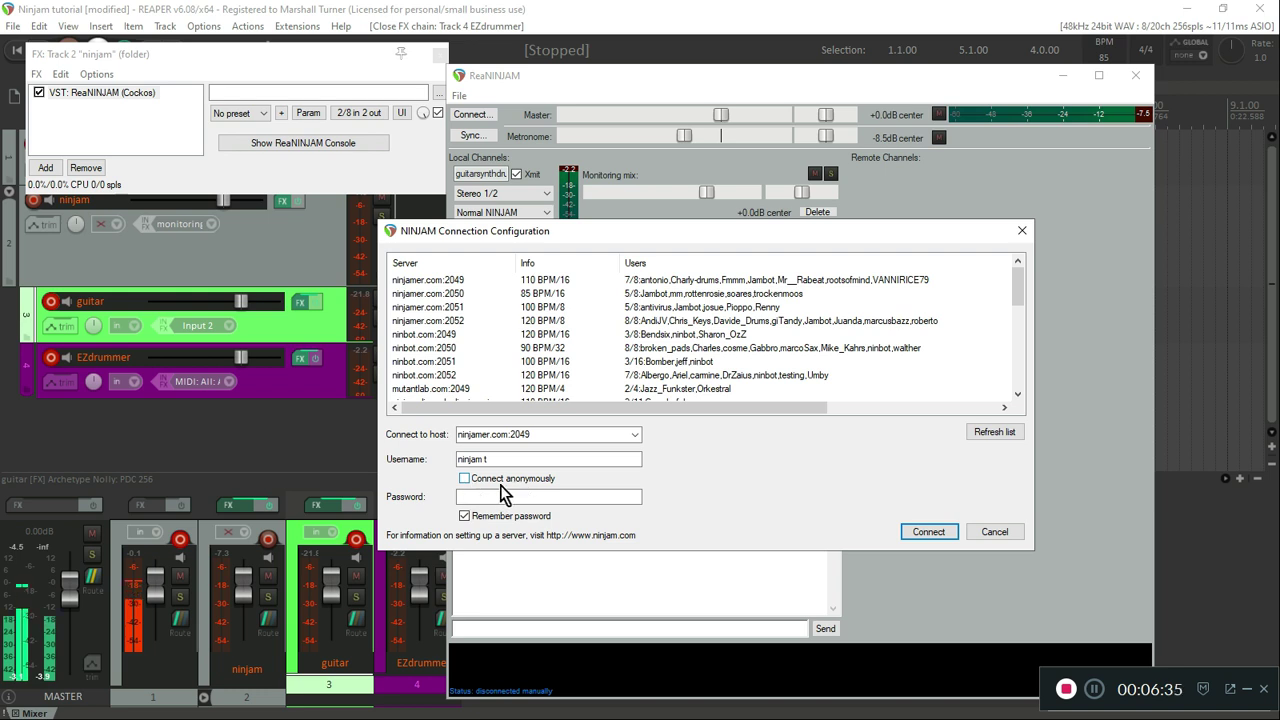
click(465, 480)
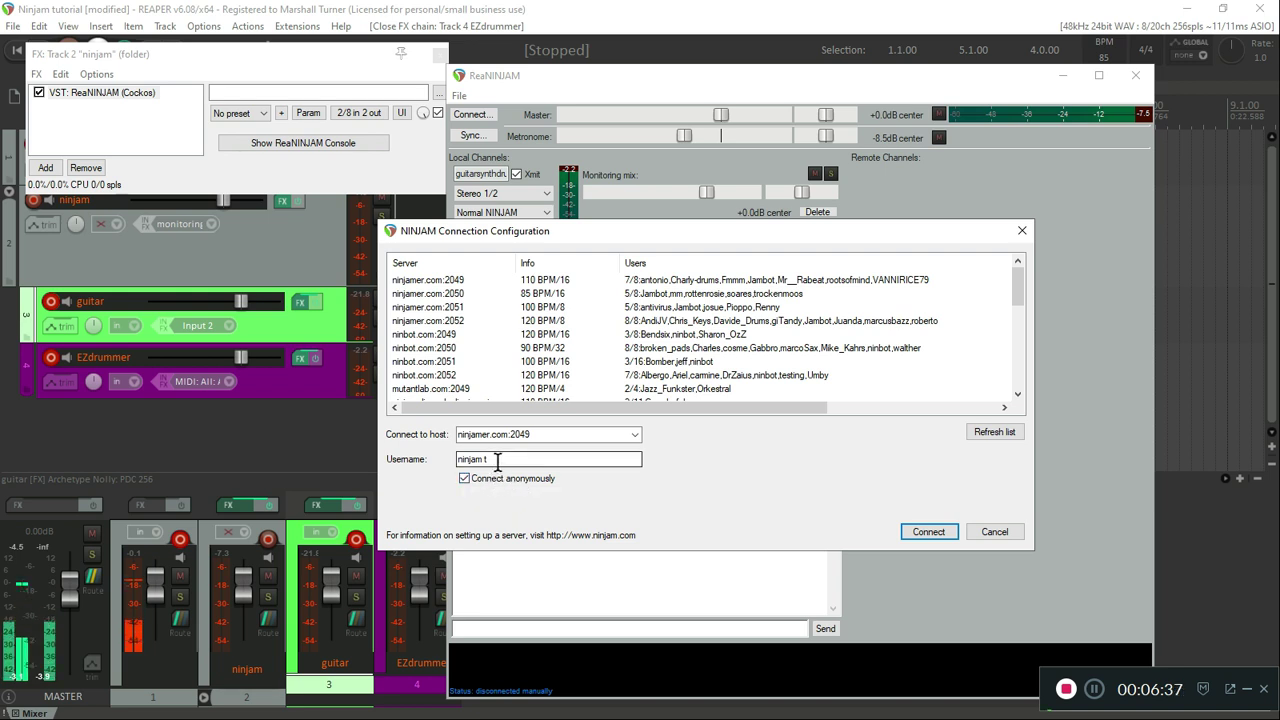
click(462, 460)
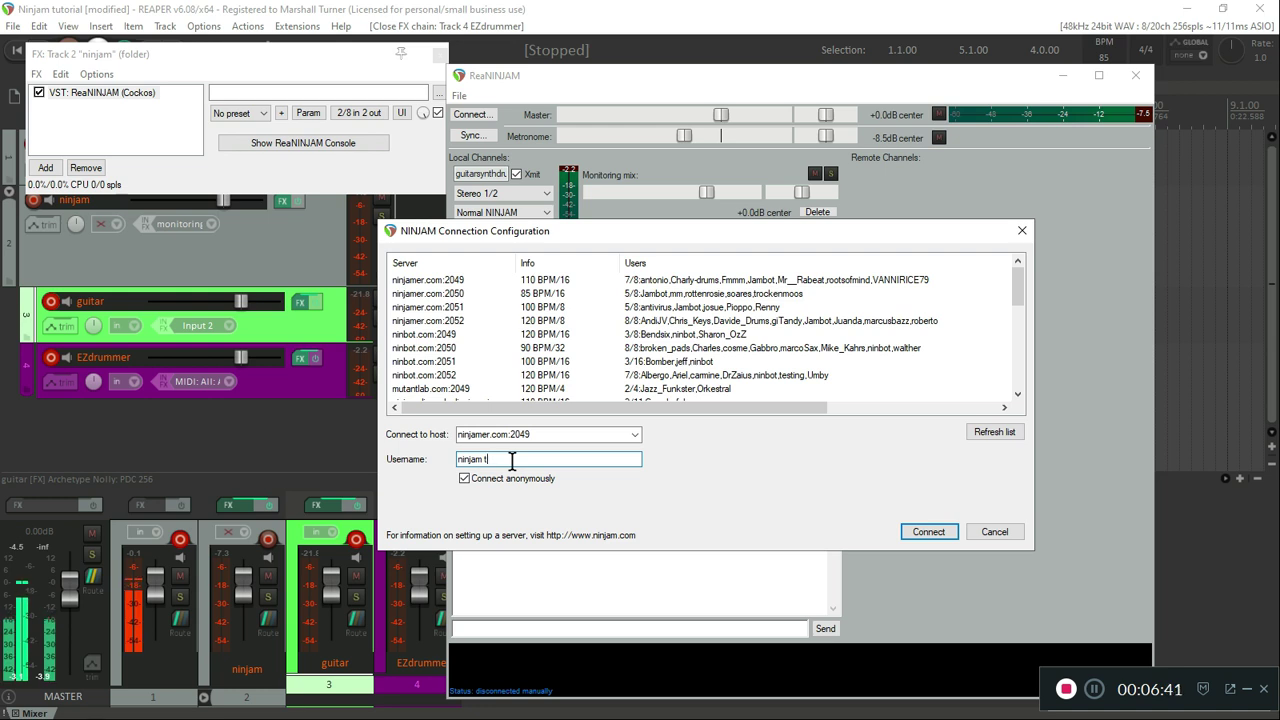
click(463, 477)
- Connect to the ninjamer.com:2050 server and accept its license agreement
click(649, 296)
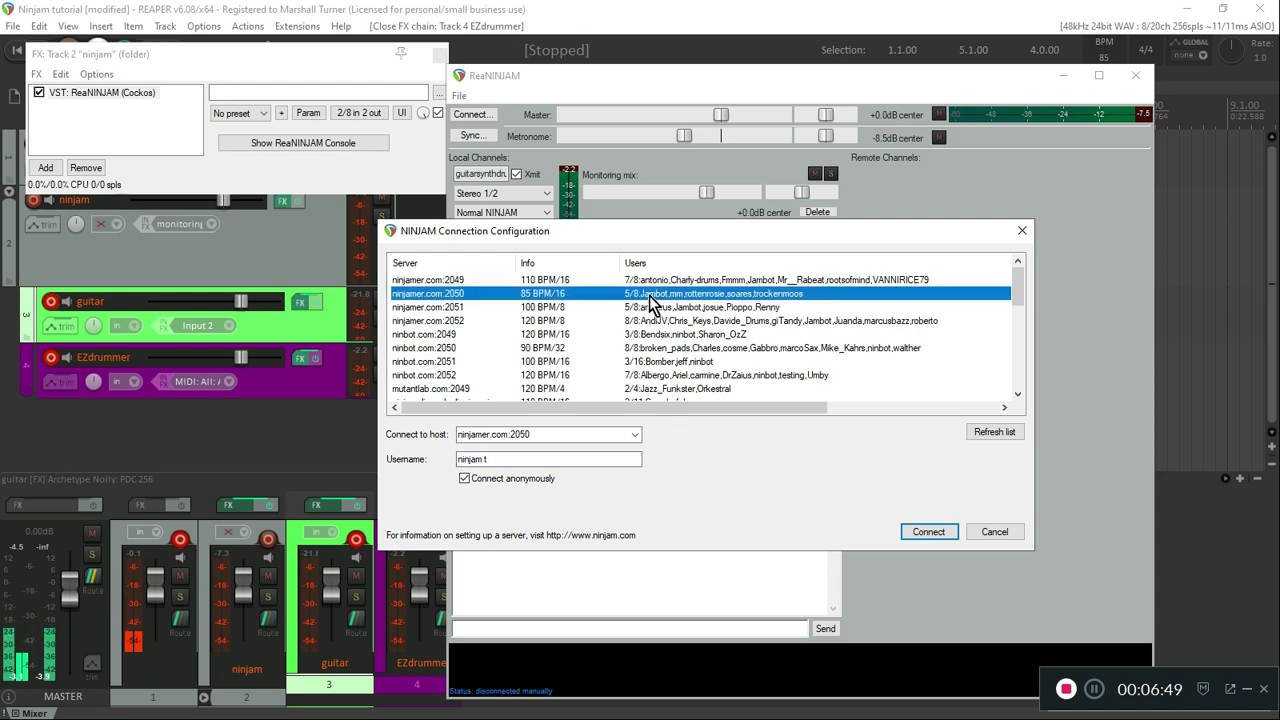
click(926, 532)
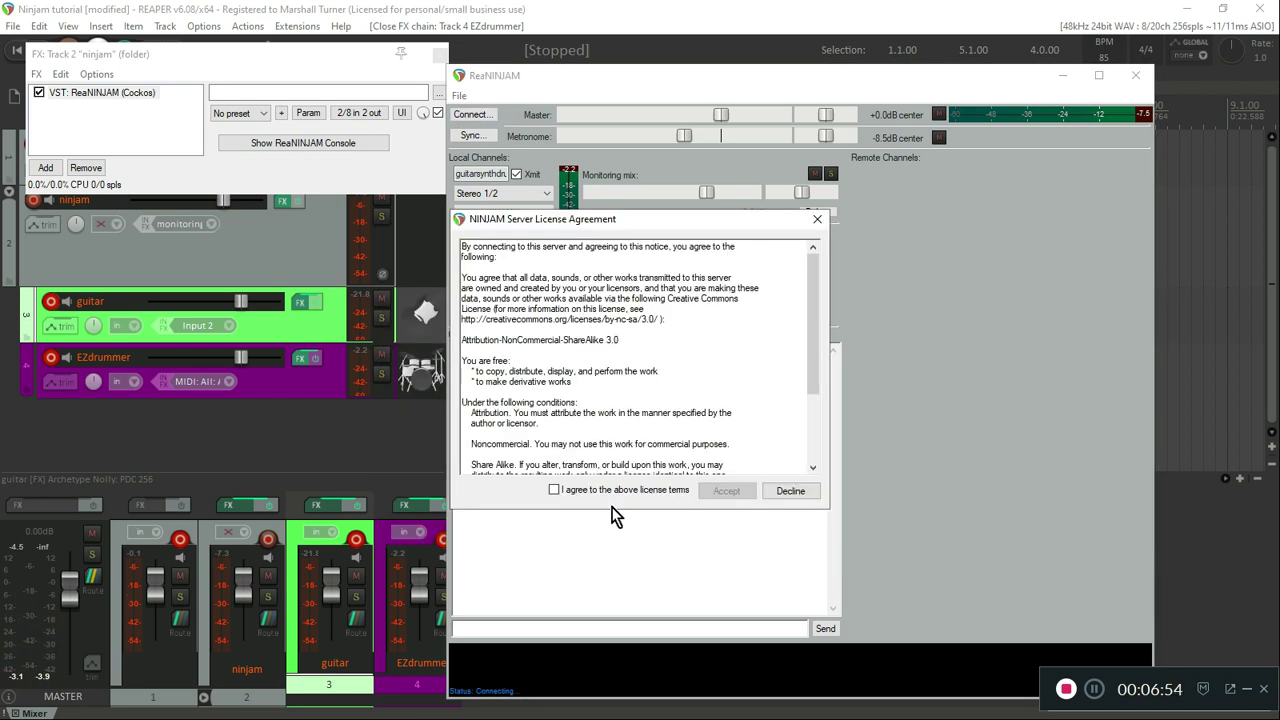
click(557, 492)
click(727, 491)
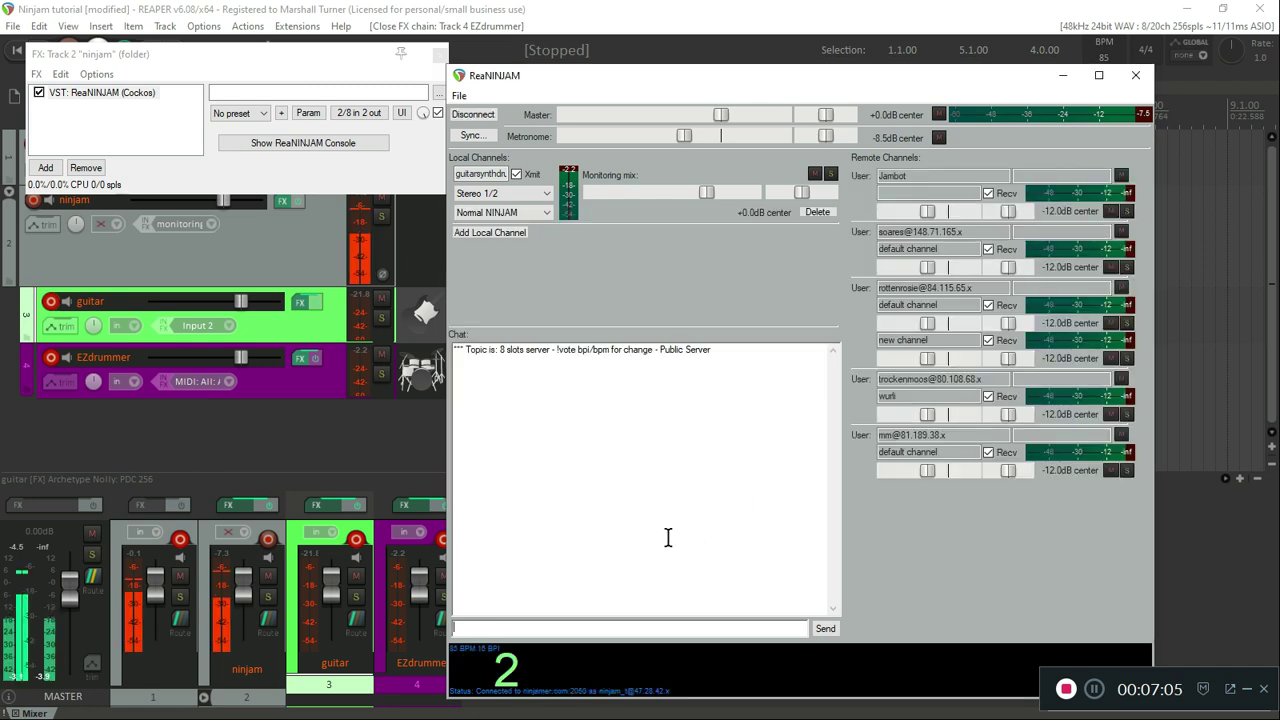
- Raise the ReaNINJAM metronome volume to -5.0 dB
drag(686, 149, 702, 145)
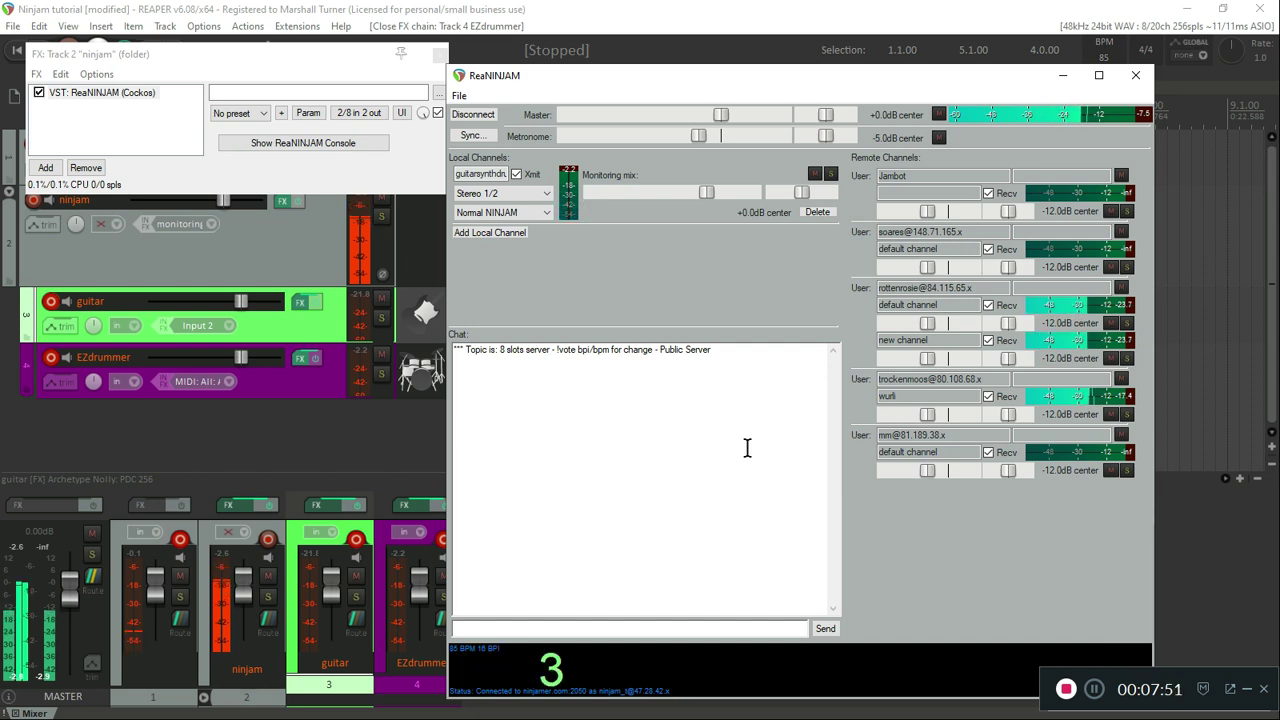
- With the third remote user's second channel temporarily not received, set their default channel to -2.8 dB, 18% right; pan the wurli channel 36% right
click(989, 341)
drag(1005, 325, 1011, 326)
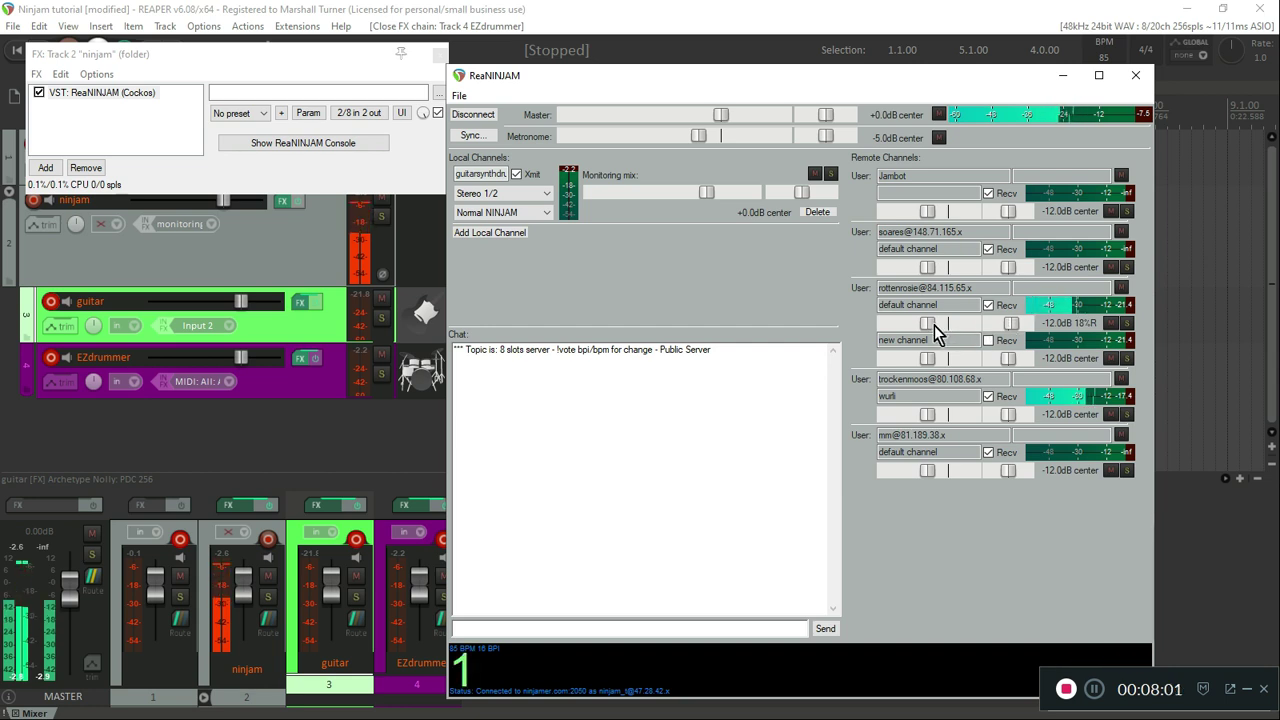
drag(934, 325, 948, 325)
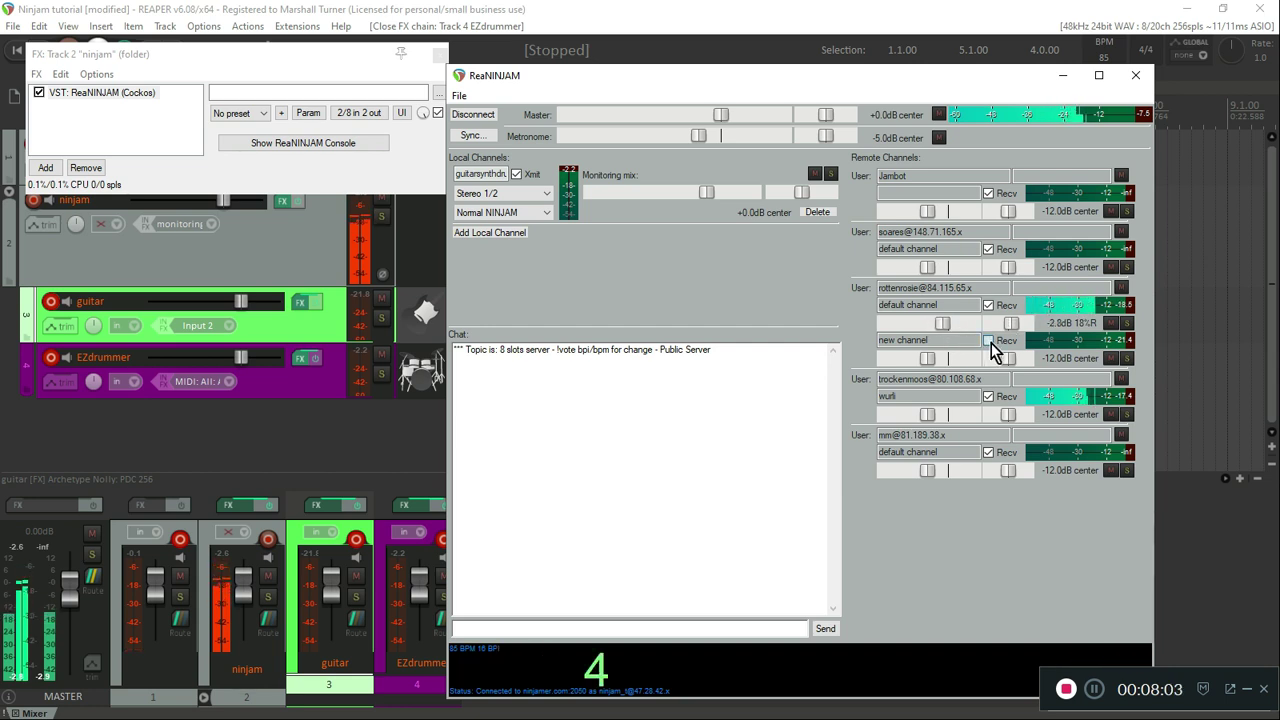
click(989, 341)
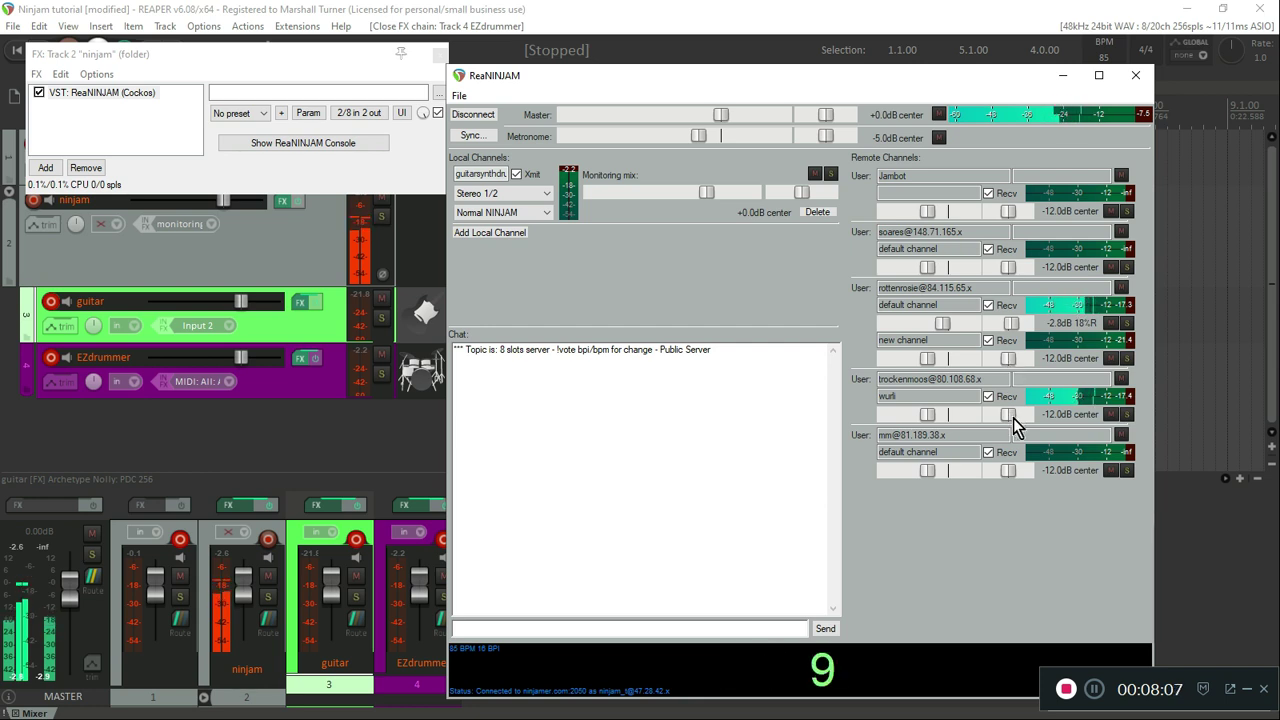
drag(1013, 418, 1017, 421)
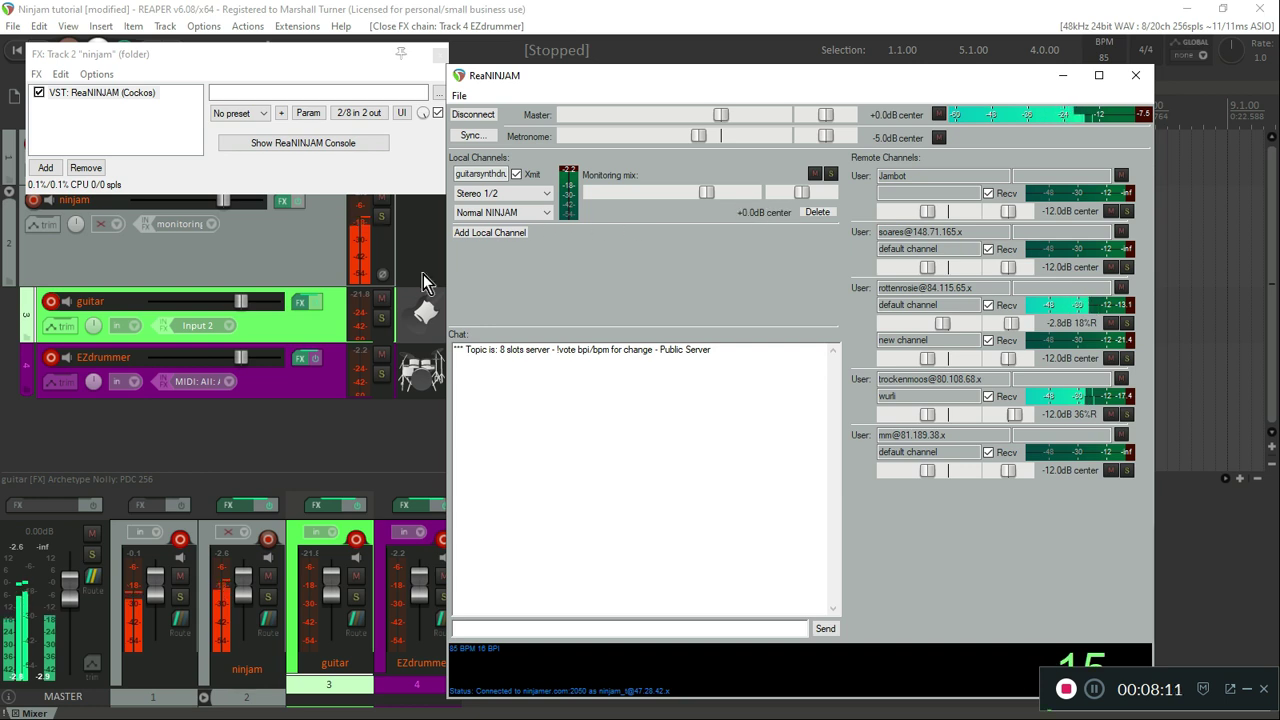
- Sync the project tempo and loop at project start to the server, and start REAPER playback on the next loop
click(474, 138)
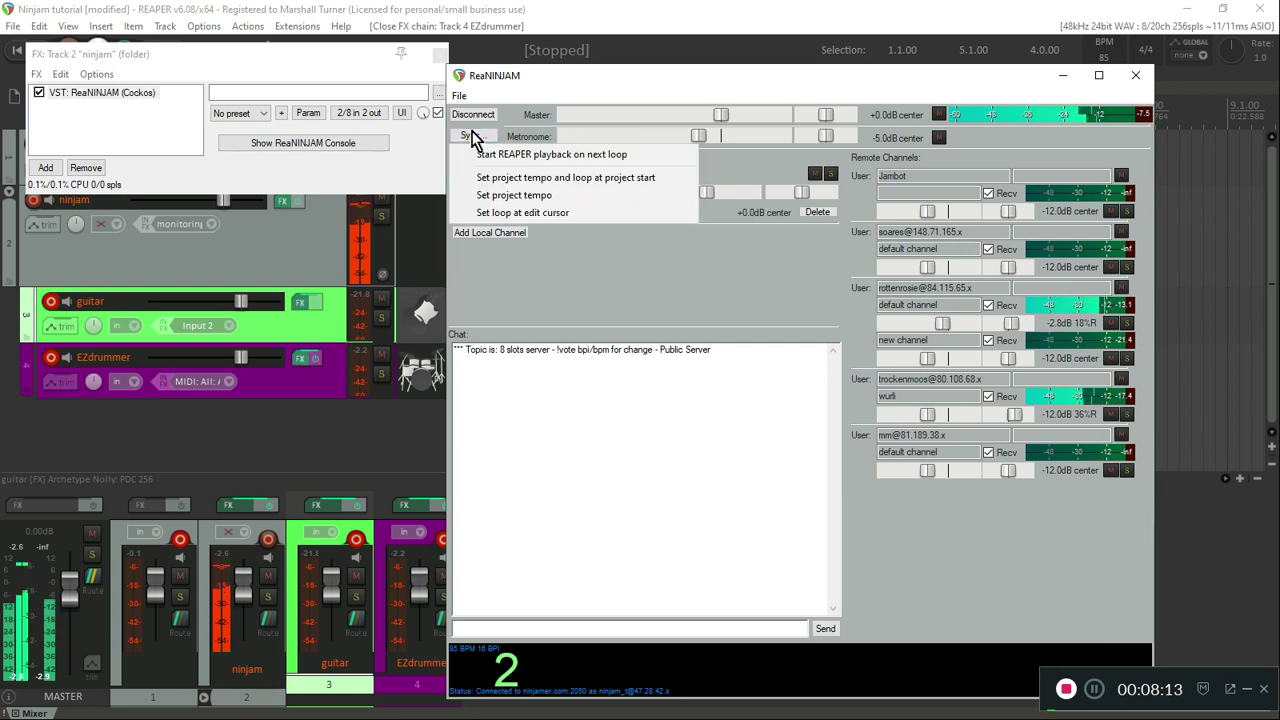
click(527, 184)
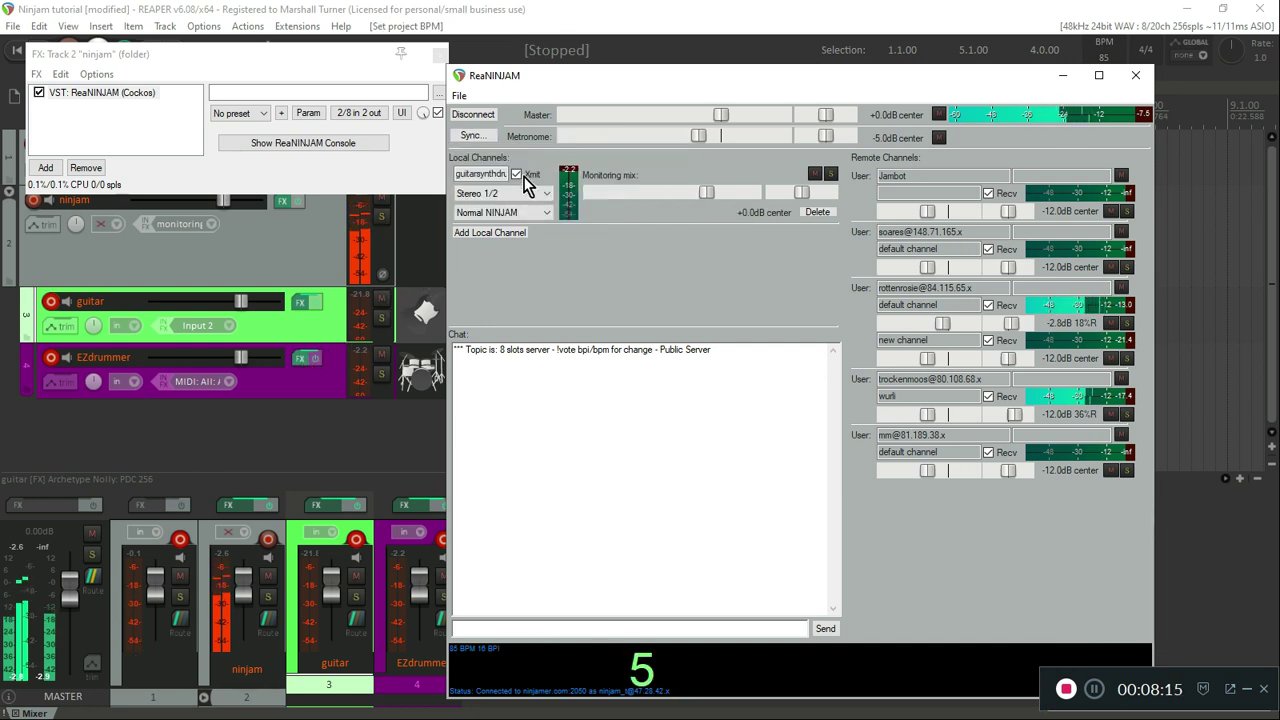
click(478, 138)
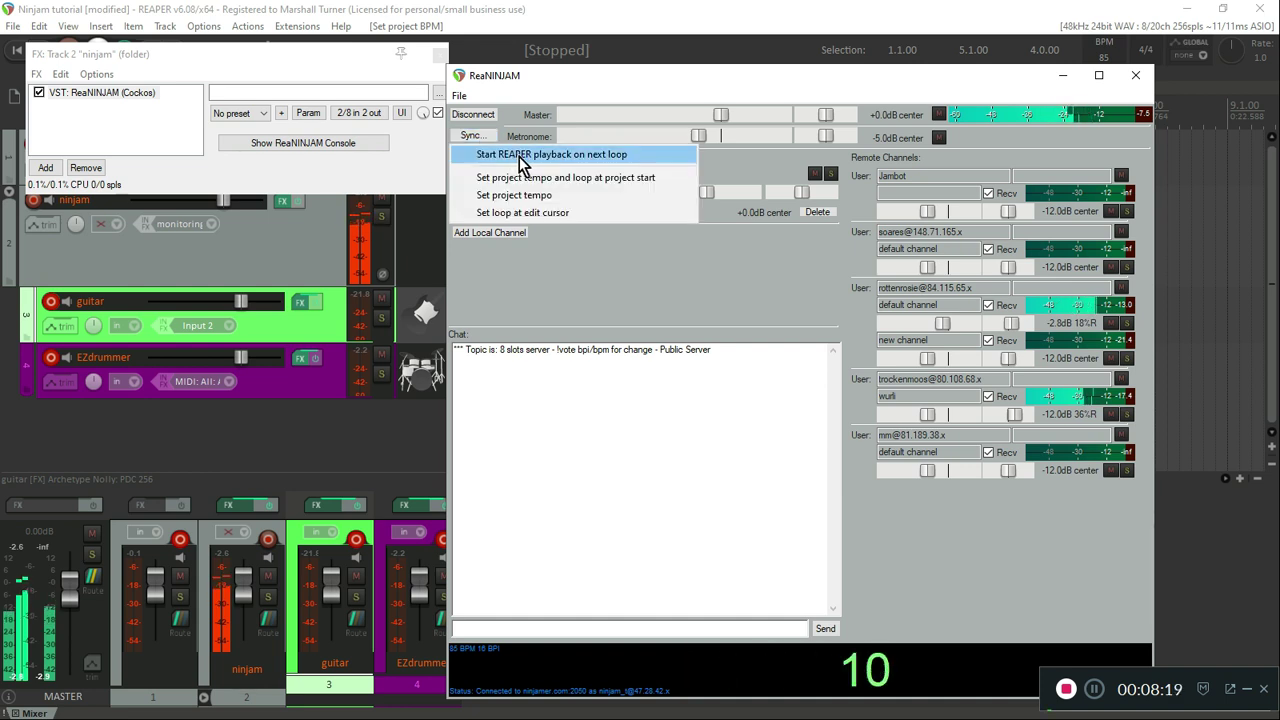
click(519, 156)
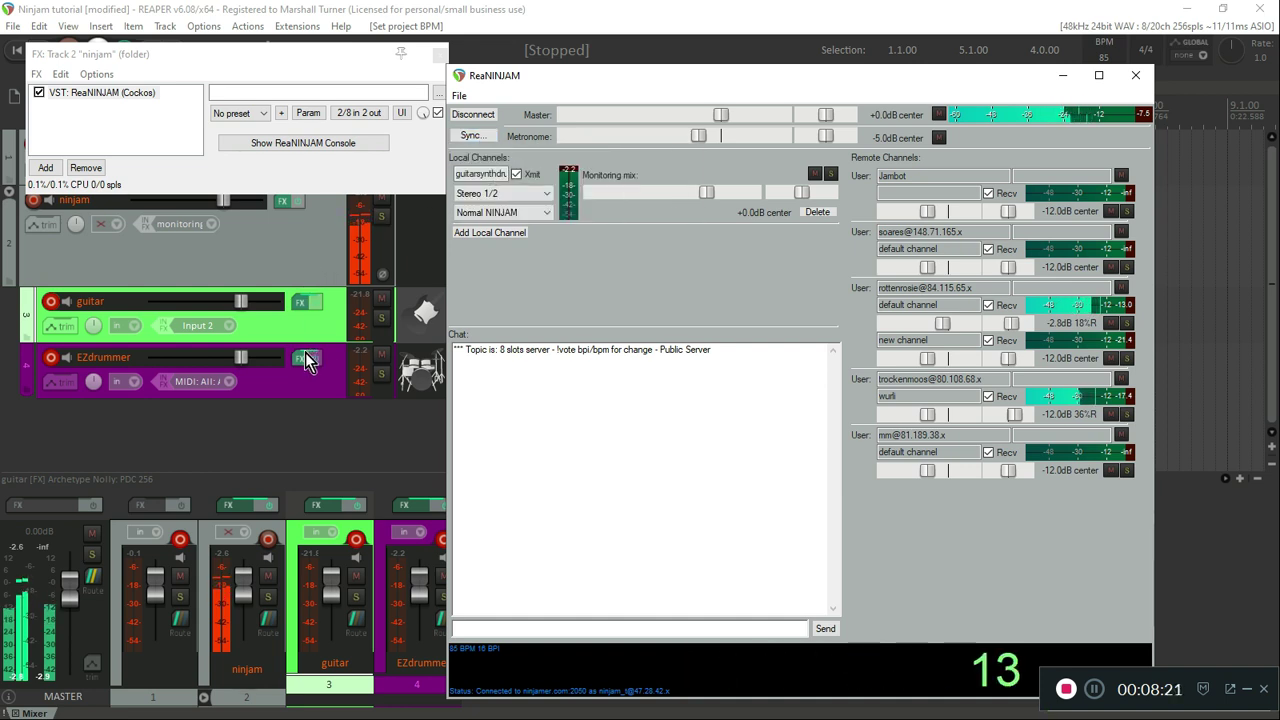
- Mute the metronome, pan the local channel 82% left, and set the EZdrummer track volume to 0.00 dB after briefly lowering it
drag(240, 358, 230, 368)
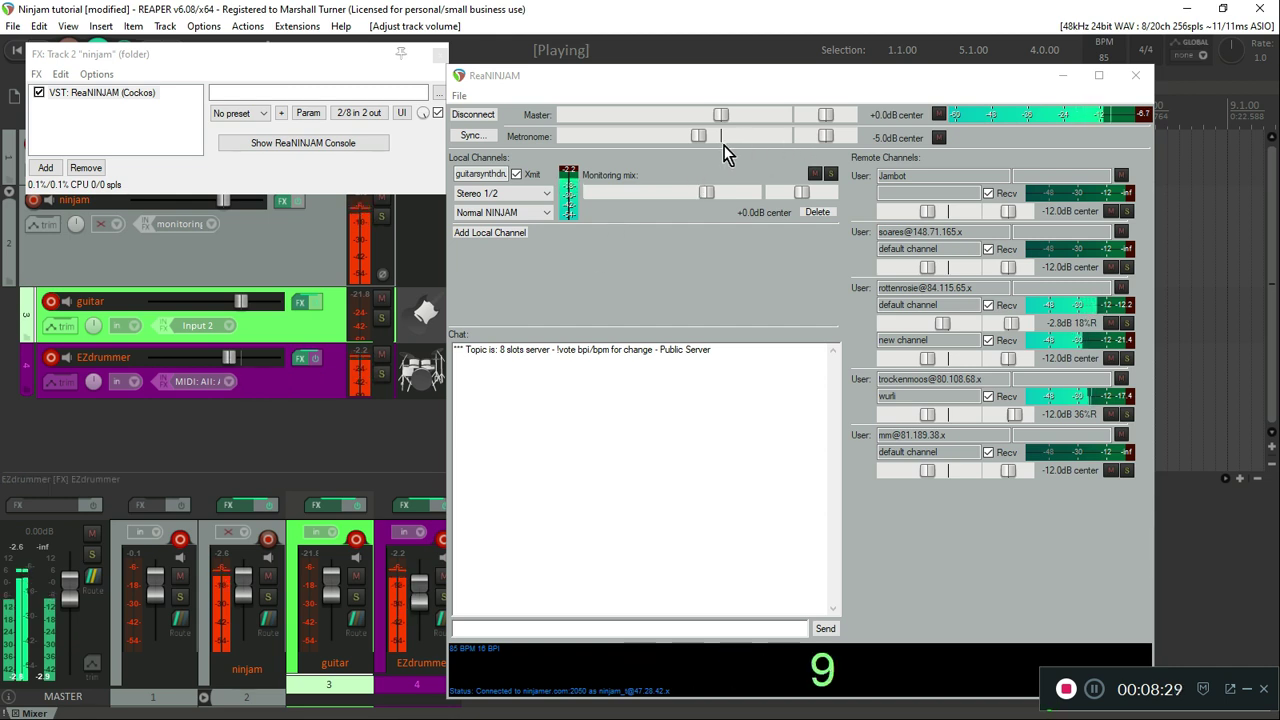
click(938, 139)
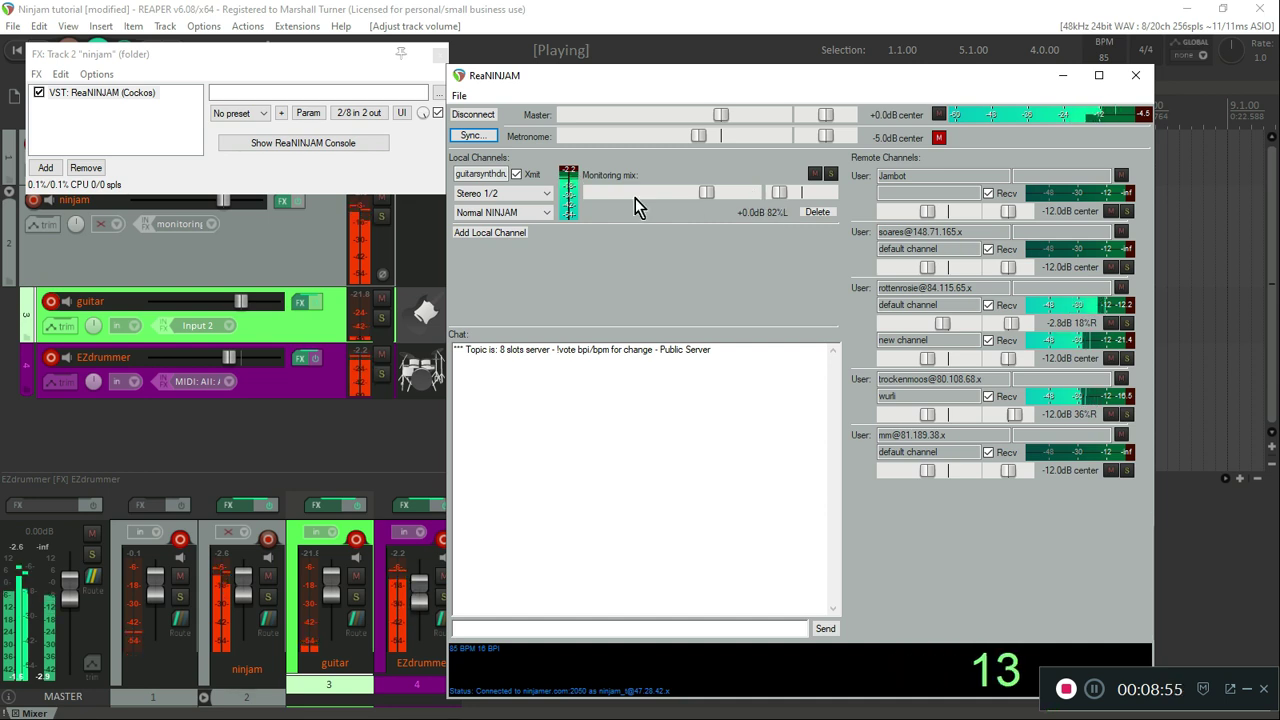
click(225, 358)
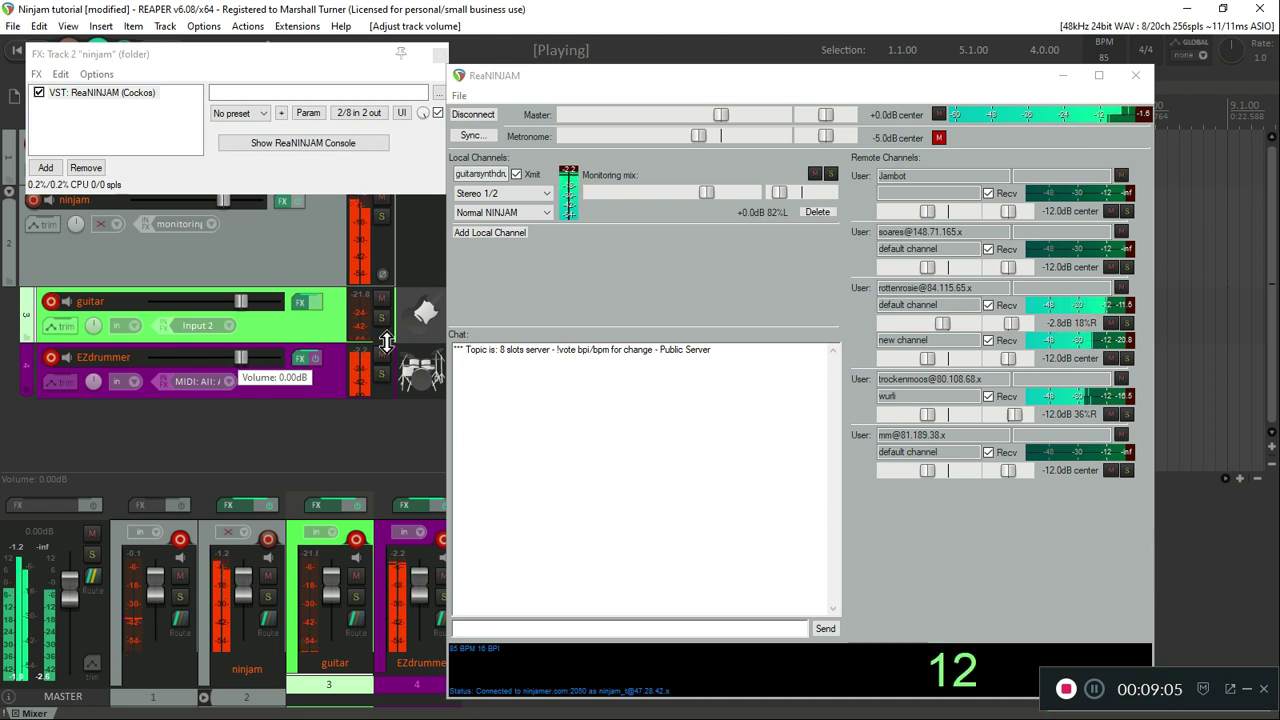
- Mute both of the third remote user's channels and the ReaNINJAM master
click(1111, 358)
click(1111, 323)
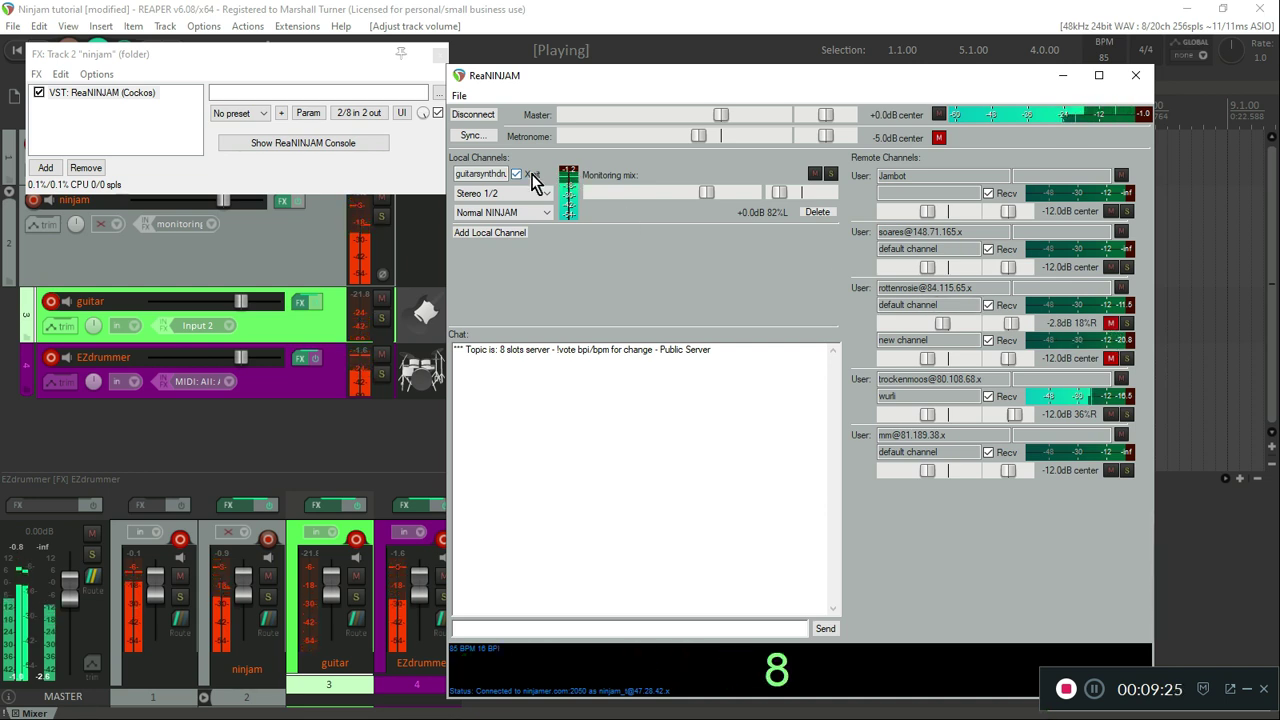
click(941, 113)
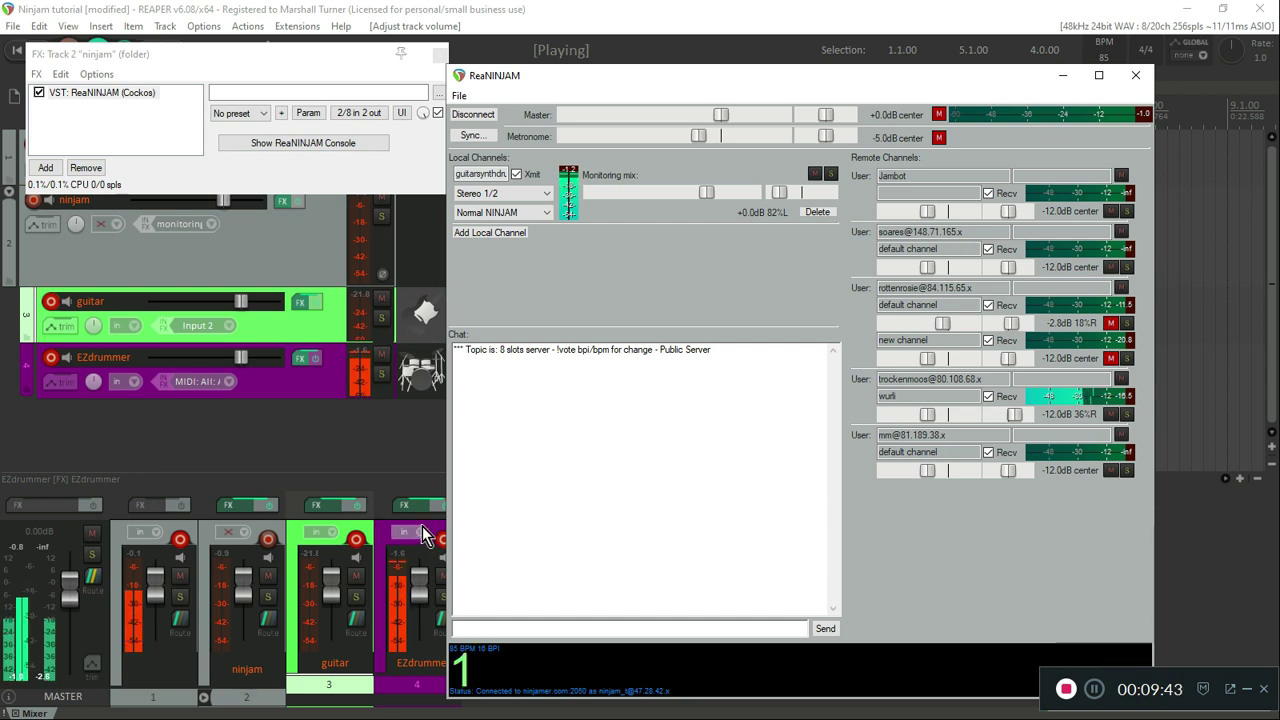
- Disconnect from the NINJAM server, close the ninjam FX and ReaNINJAM windows, and stop playback
click(476, 115)
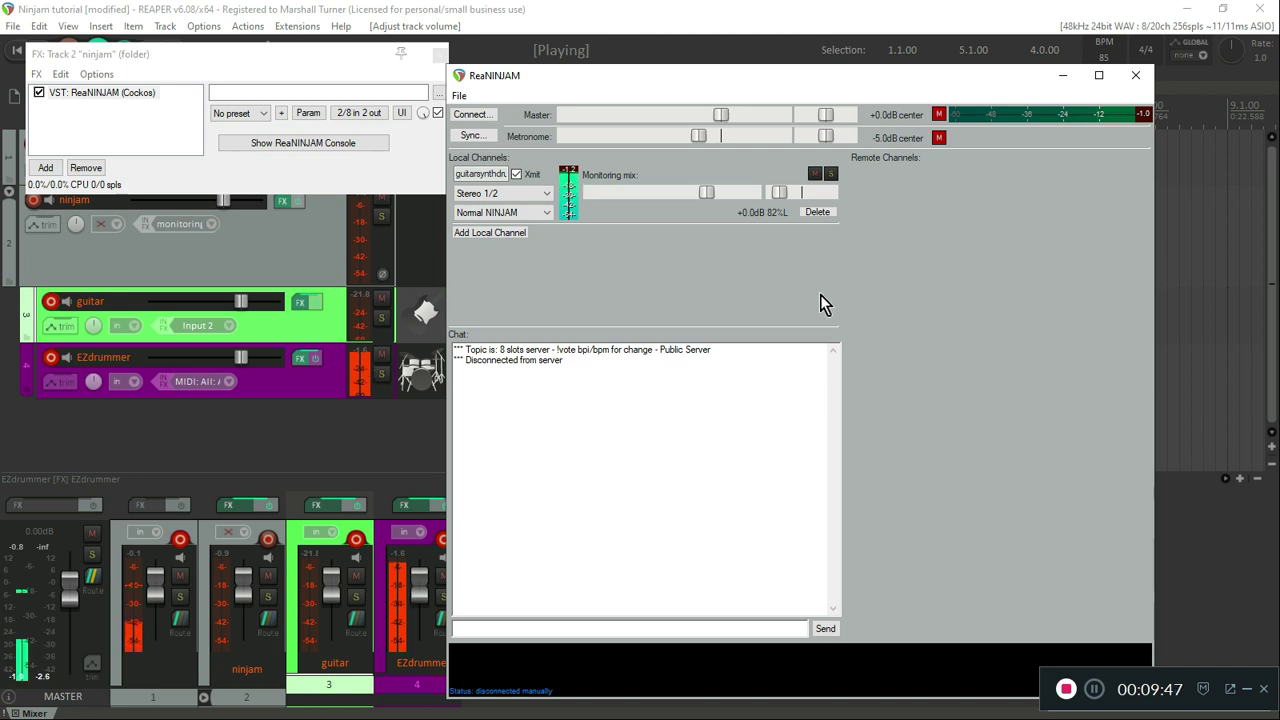
click(438, 54)
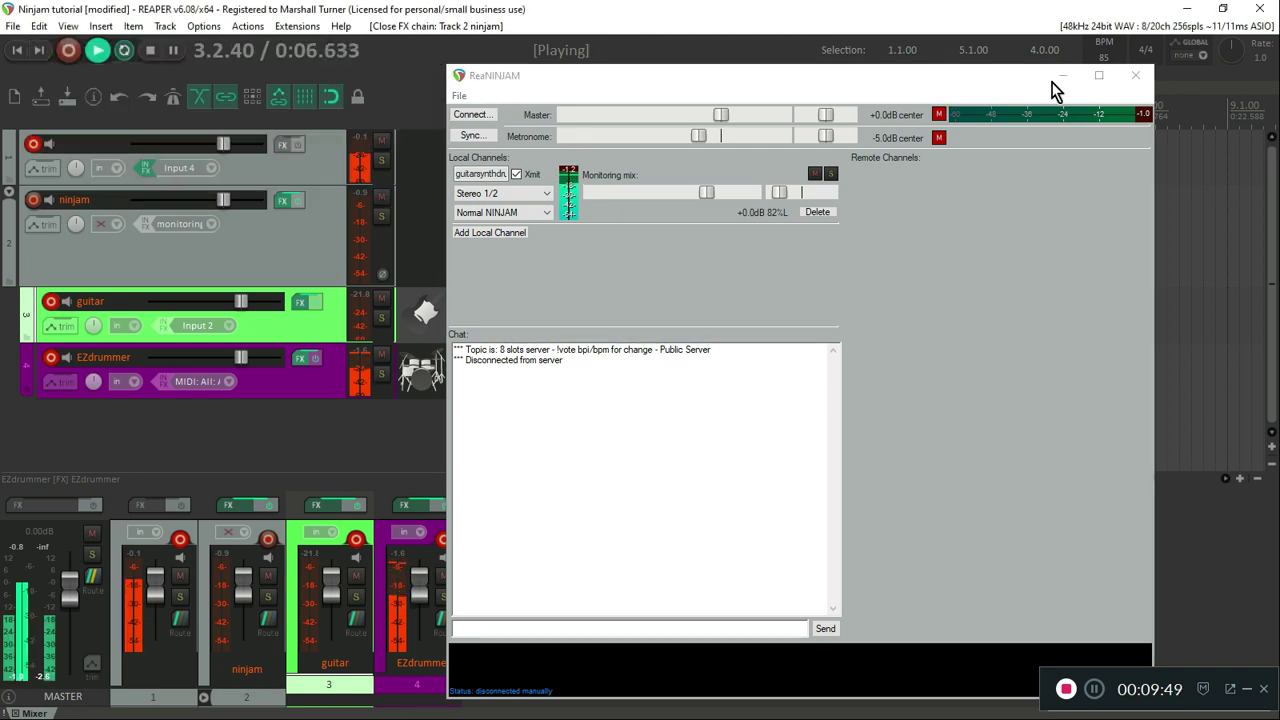
click(1137, 76)
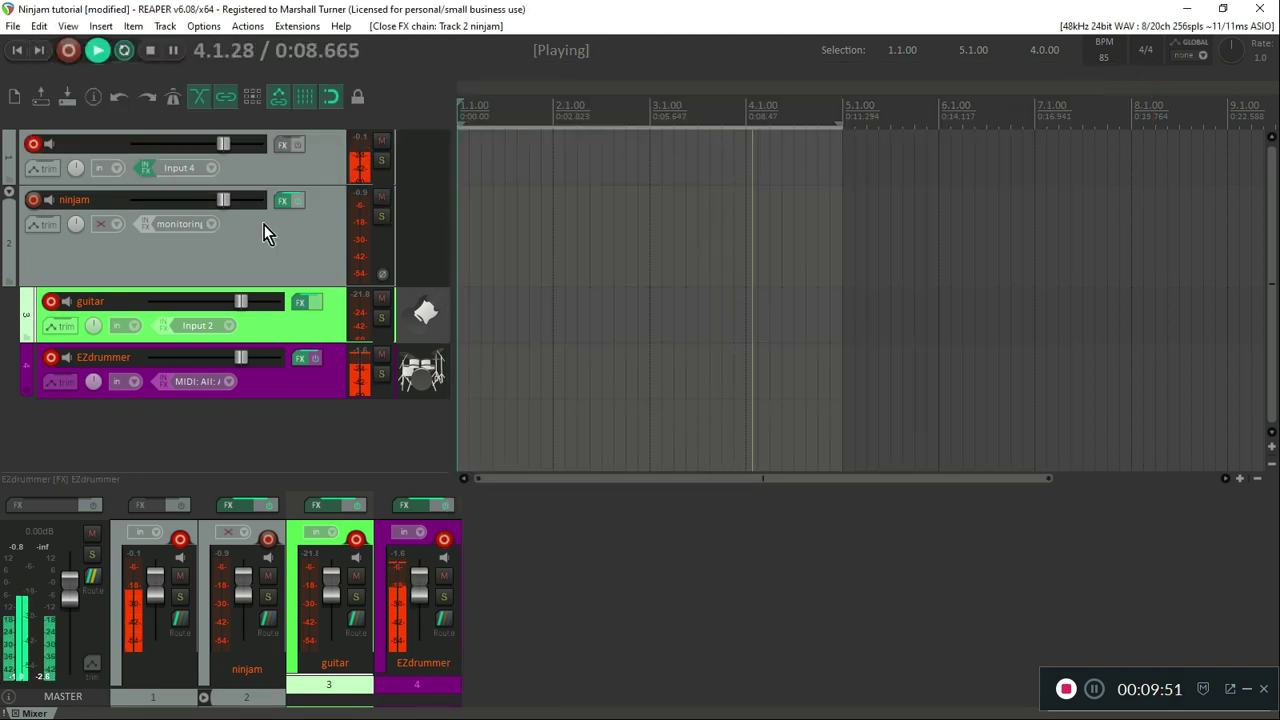
click(147, 54)
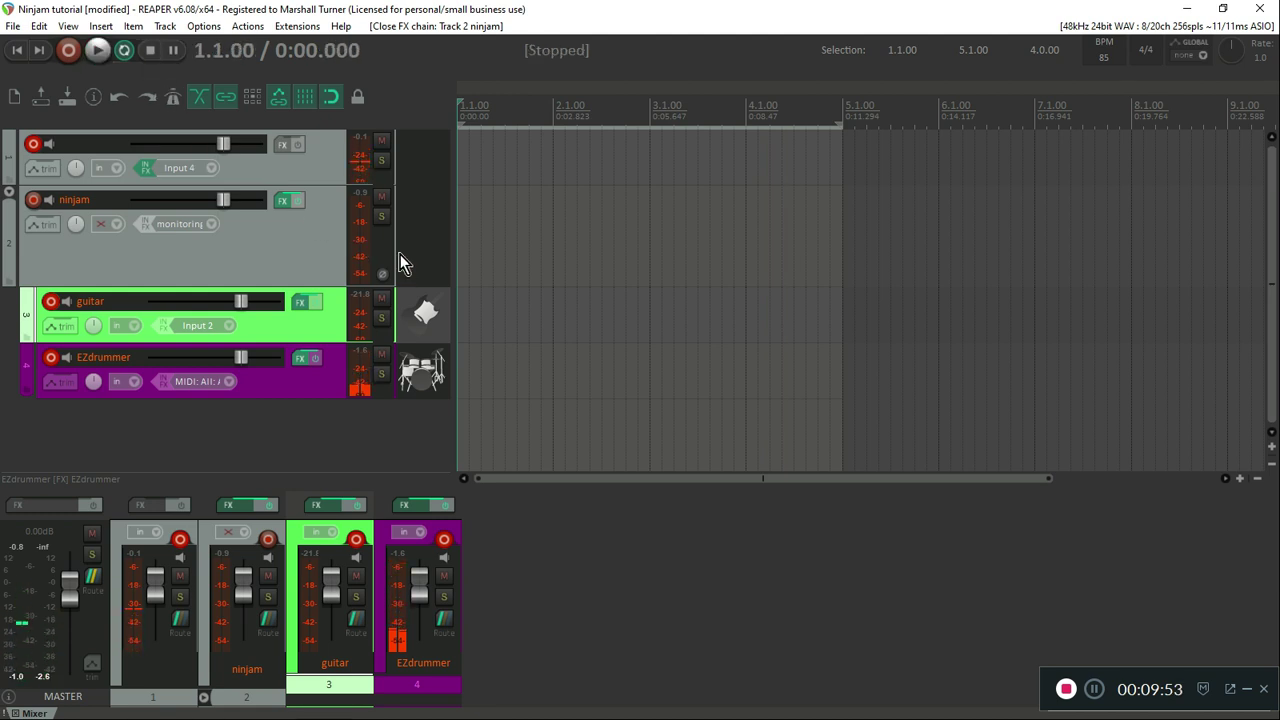